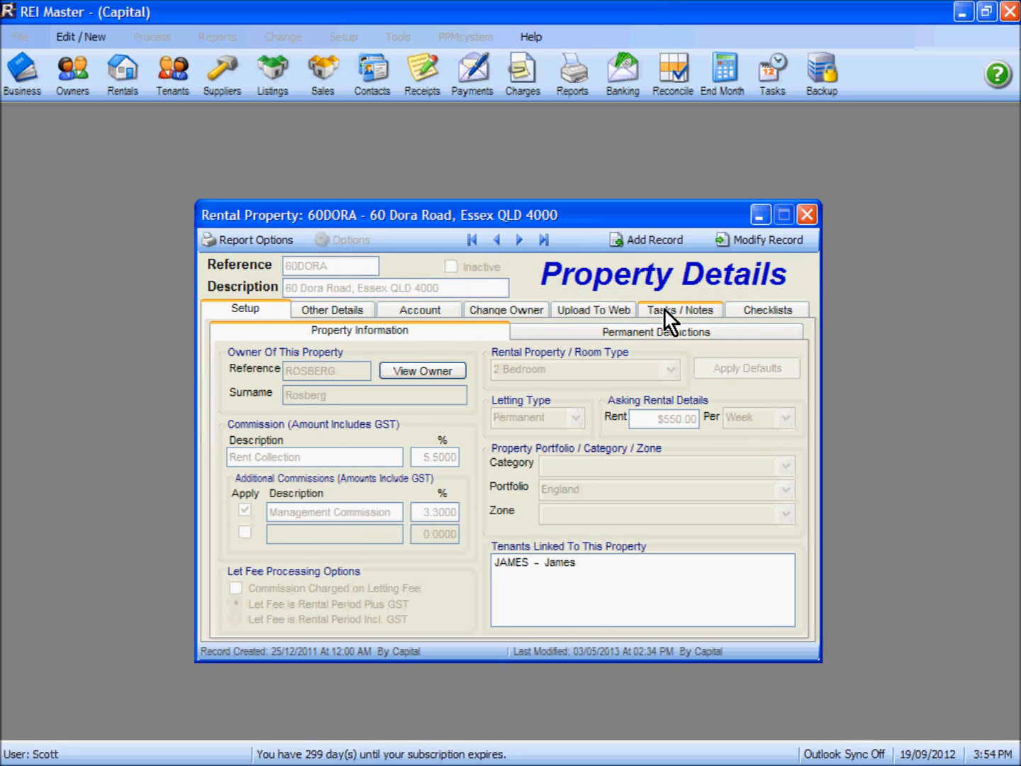
Add a new Maintenance task to the rental property with the description "Maintenance - General Electrical".
{"action": "left_click", "coordinate": [665, 311]}
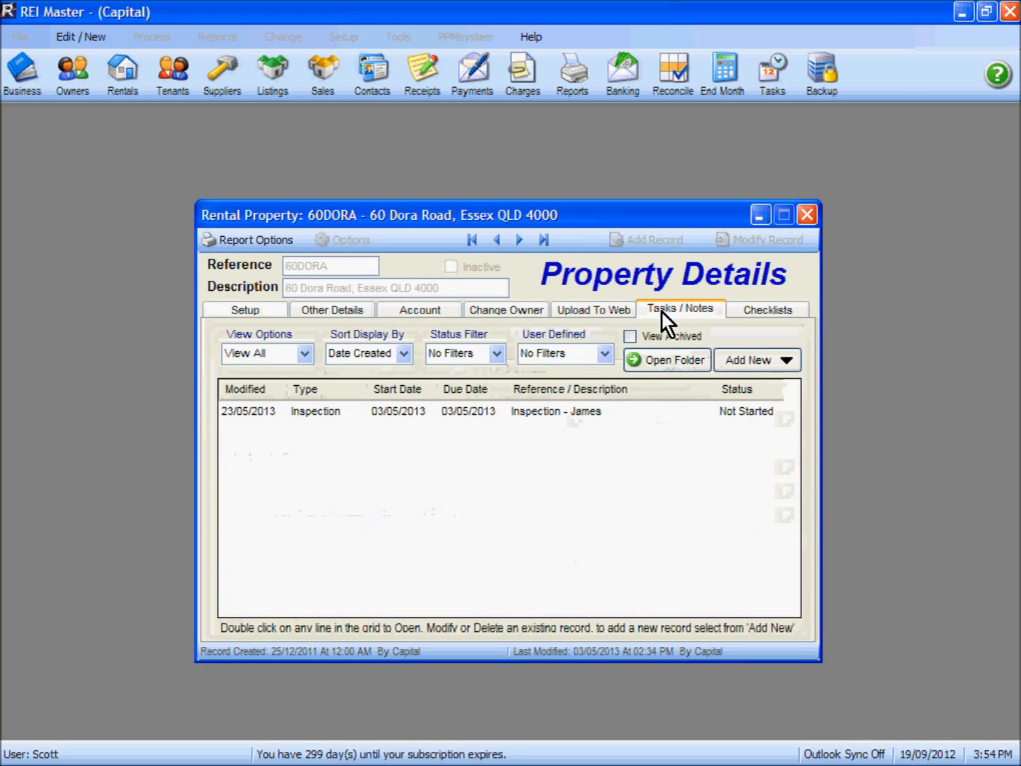
{"action": "left_click", "coordinate": [770, 365]}
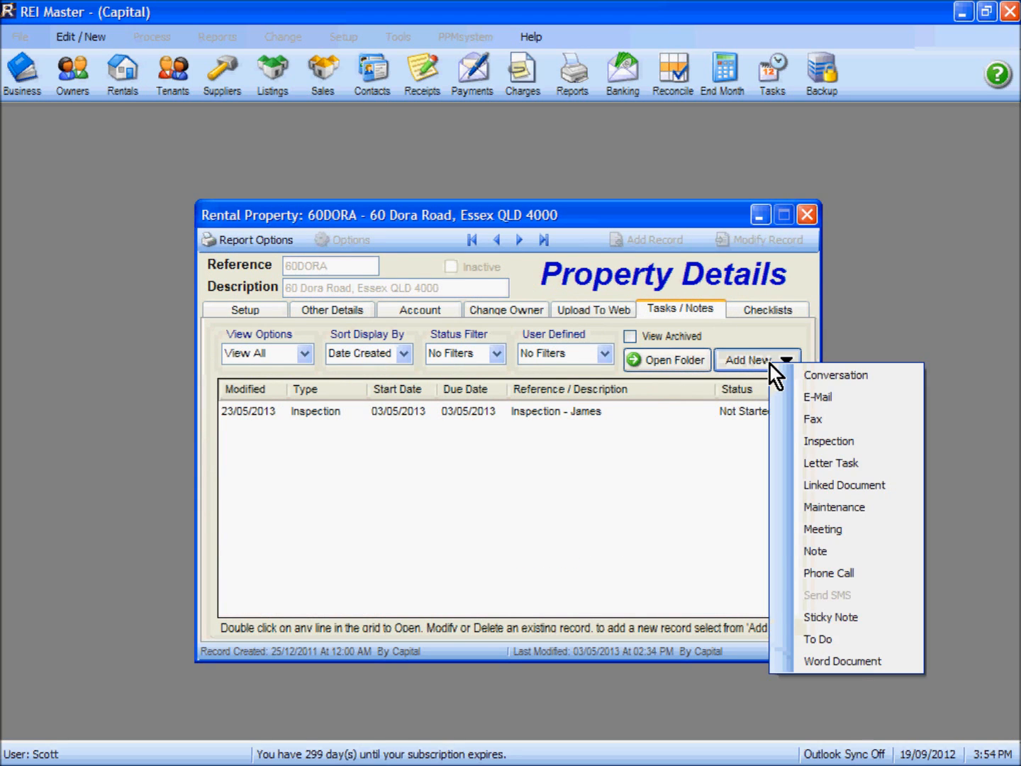
{"action": "left_click", "coordinate": [872, 509]}
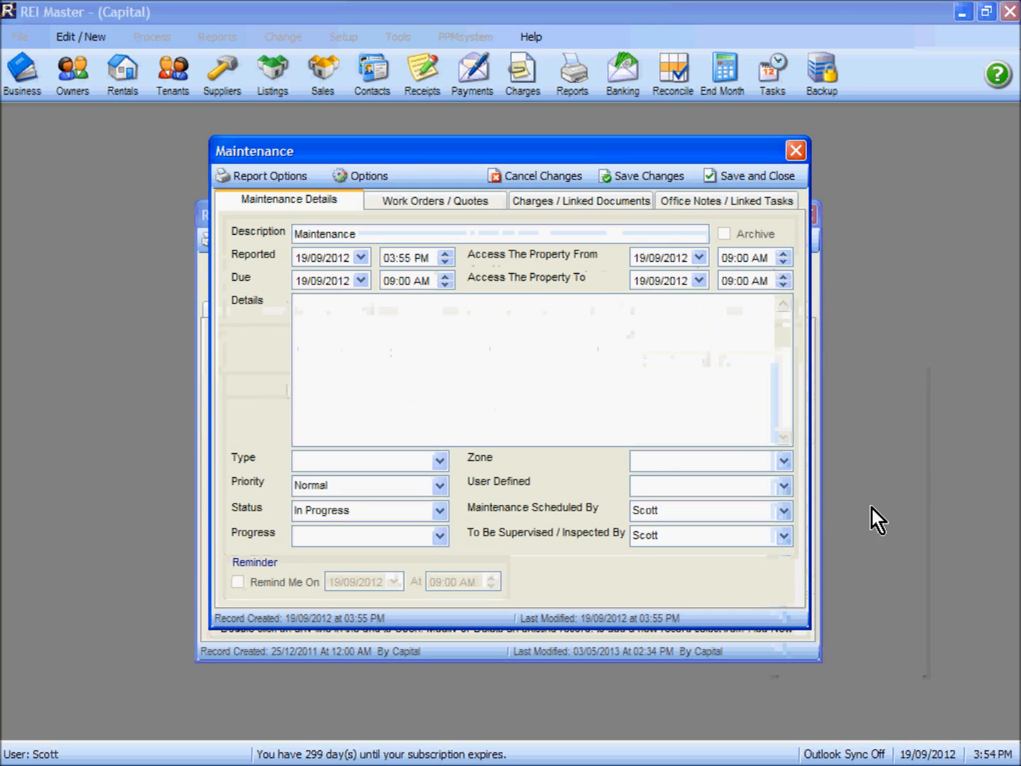
{"action": "left_click", "coordinate": [373, 233]}
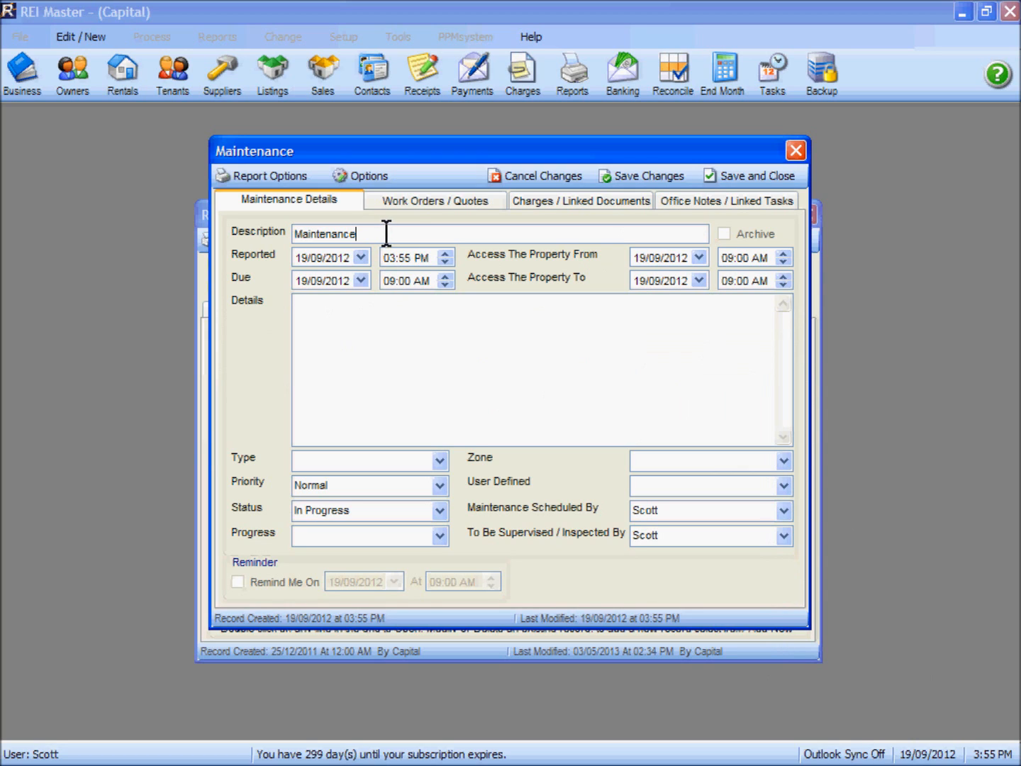
{"action": "type", "text": "- General Electrical"}
Set the maintenance due date to 26/09/2012 and decline the start and end date update.
{"action": "left_click", "coordinate": [361, 280]}
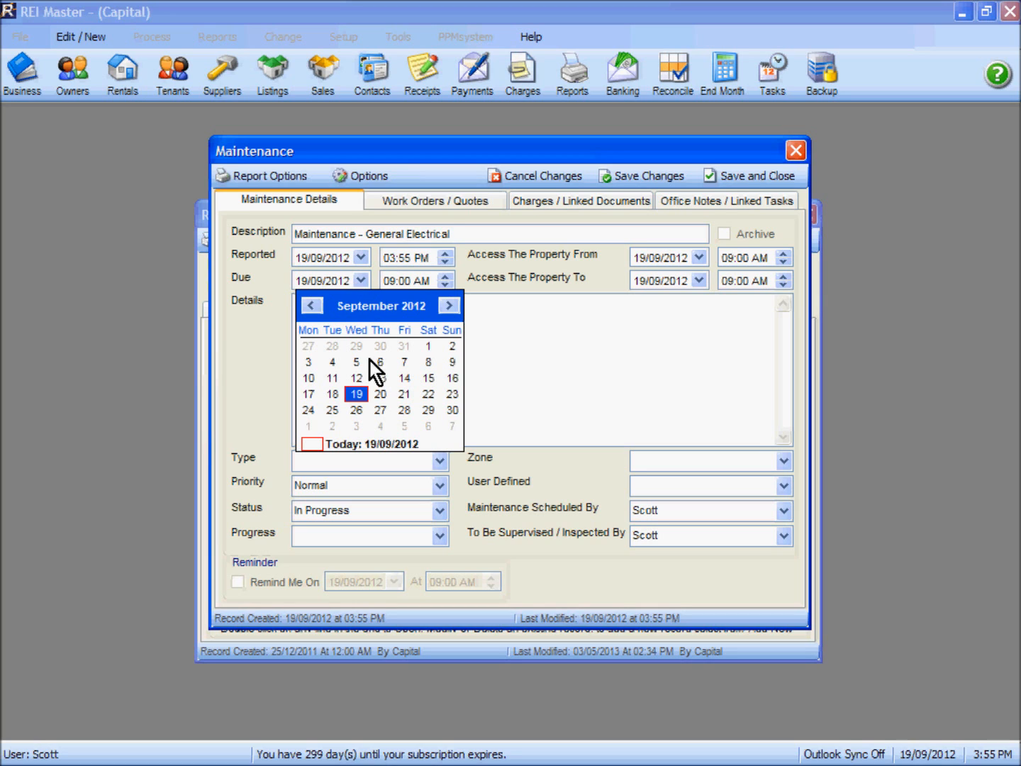
{"action": "left_click", "coordinate": [358, 410]}
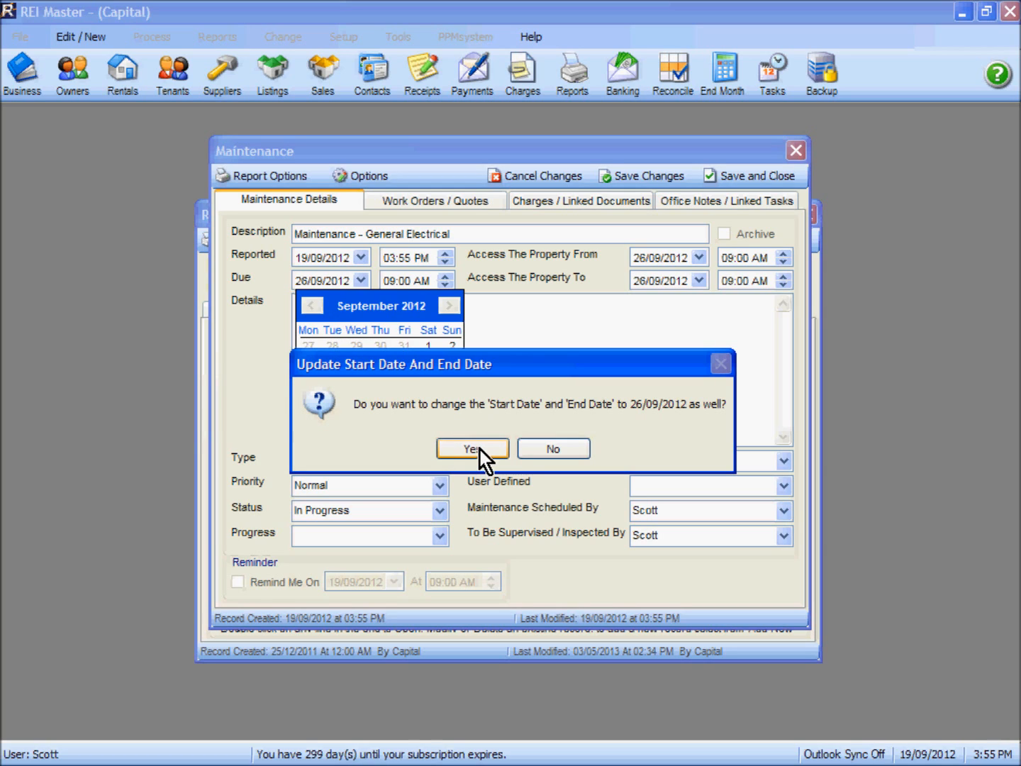
{"action": "left_click", "coordinate": [545, 450]}
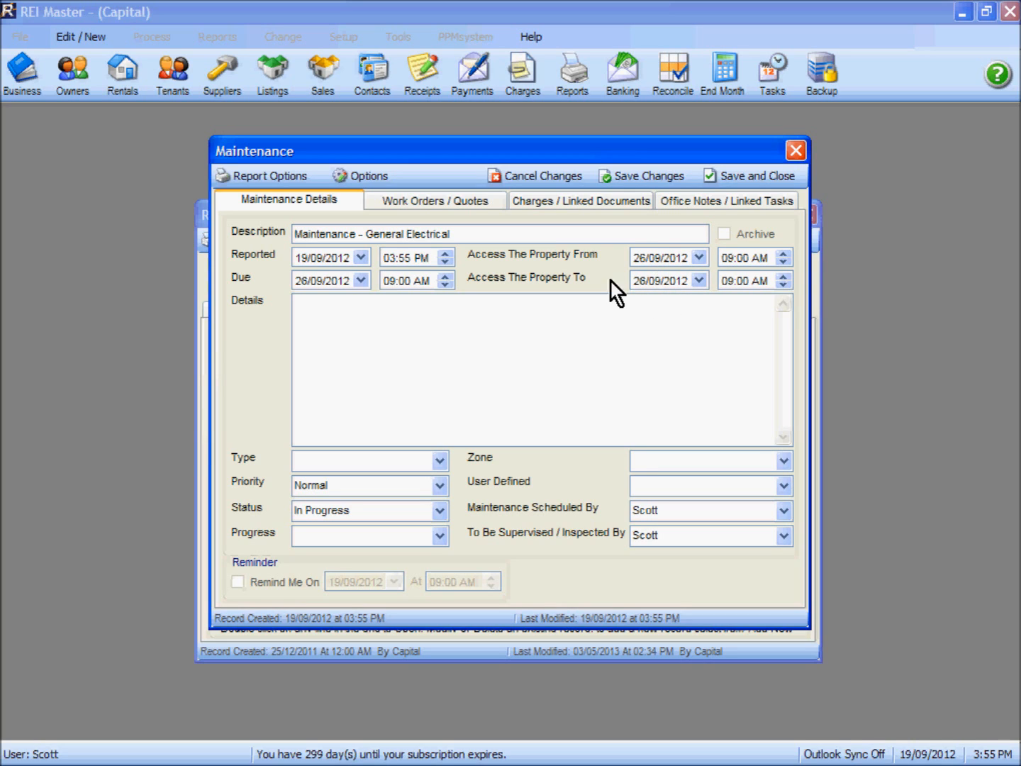
{"action": "left_click", "coordinate": [281, 181]}
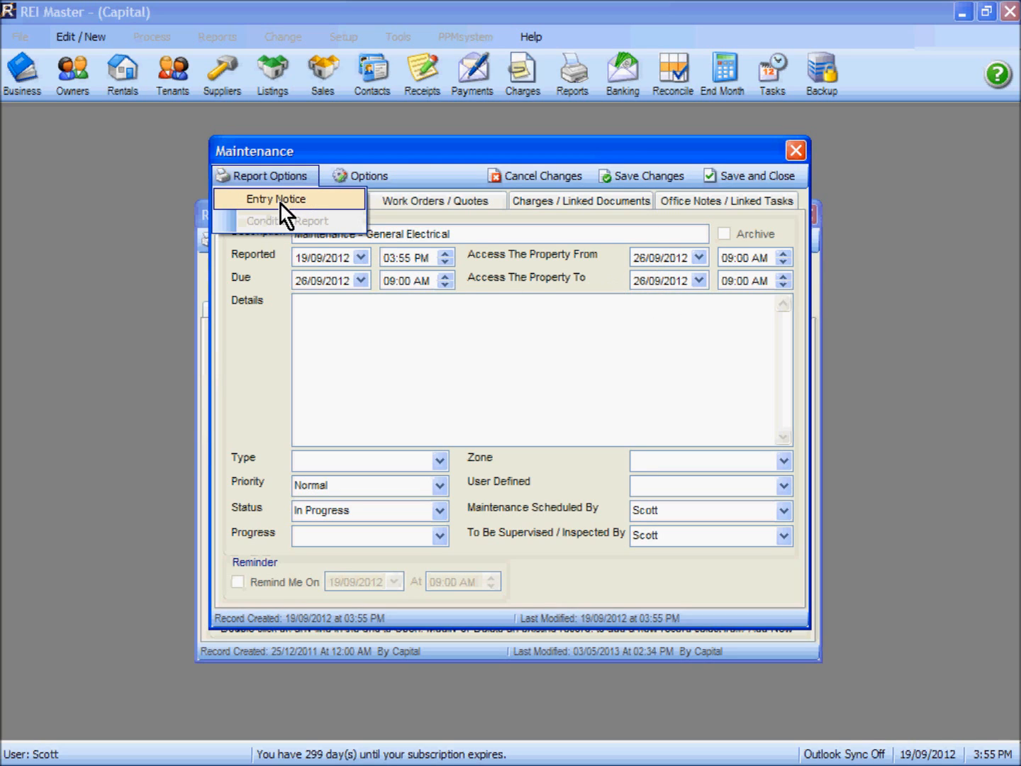
{"action": "left_click", "coordinate": [603, 328]}
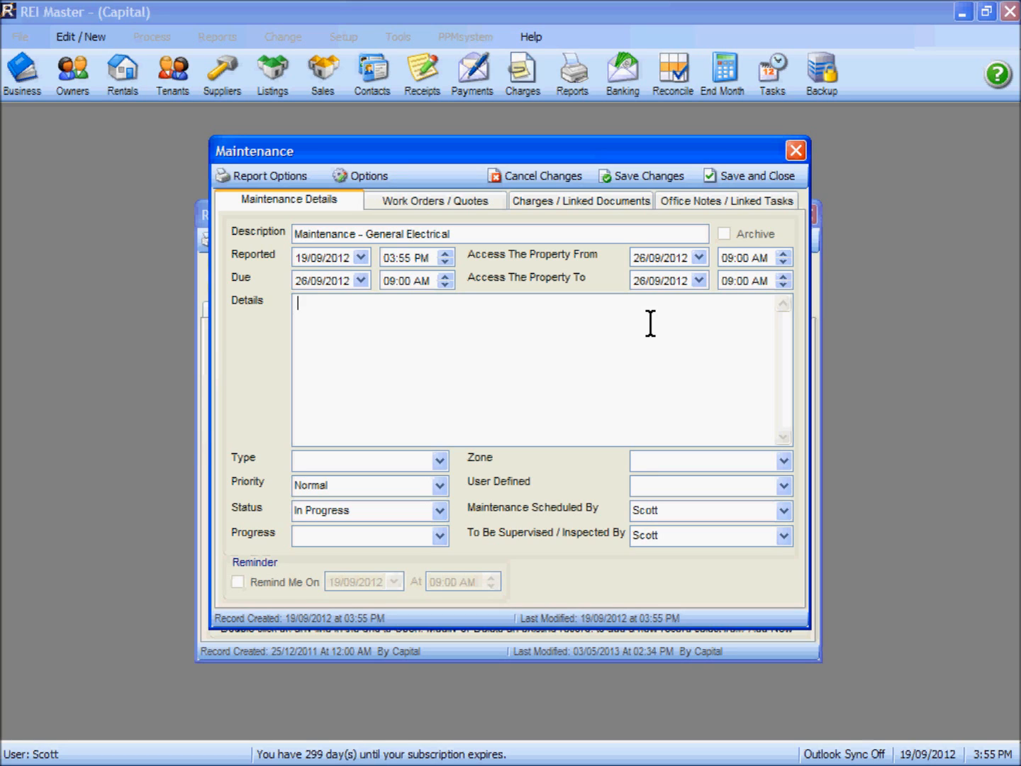
Set the property access period from 24/09/2012 at 09:00 AM to 24/09/2012 at 12:00 PM.
{"action": "left_click", "coordinate": [699, 258]}
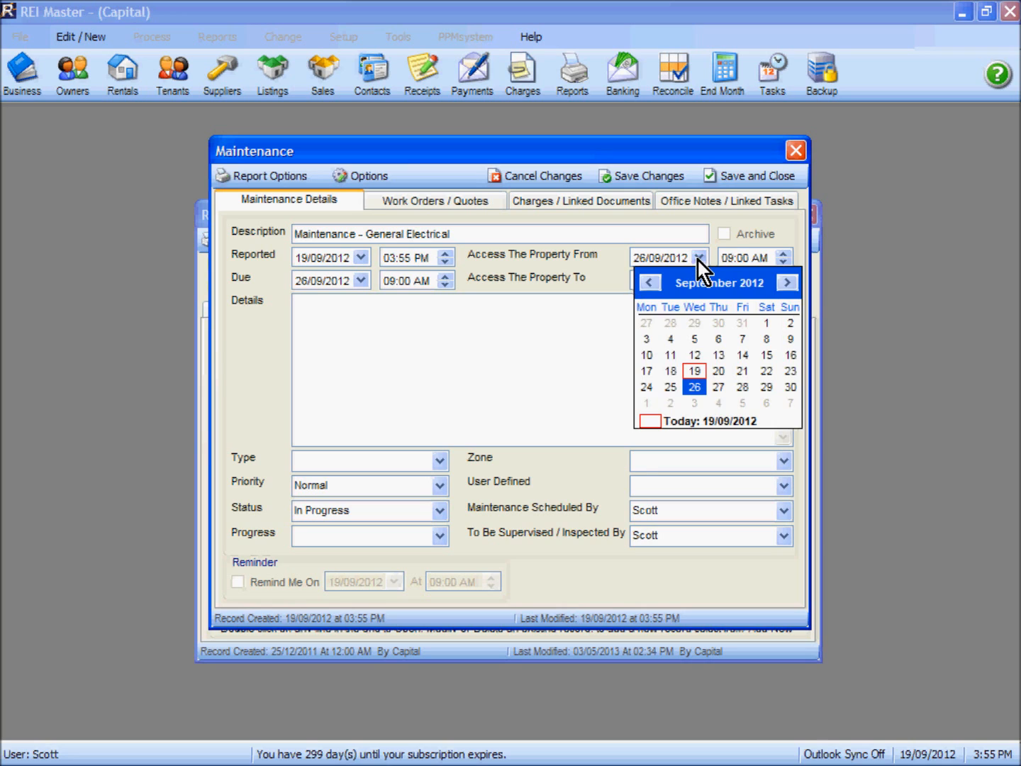
{"action": "left_click", "coordinate": [647, 389]}
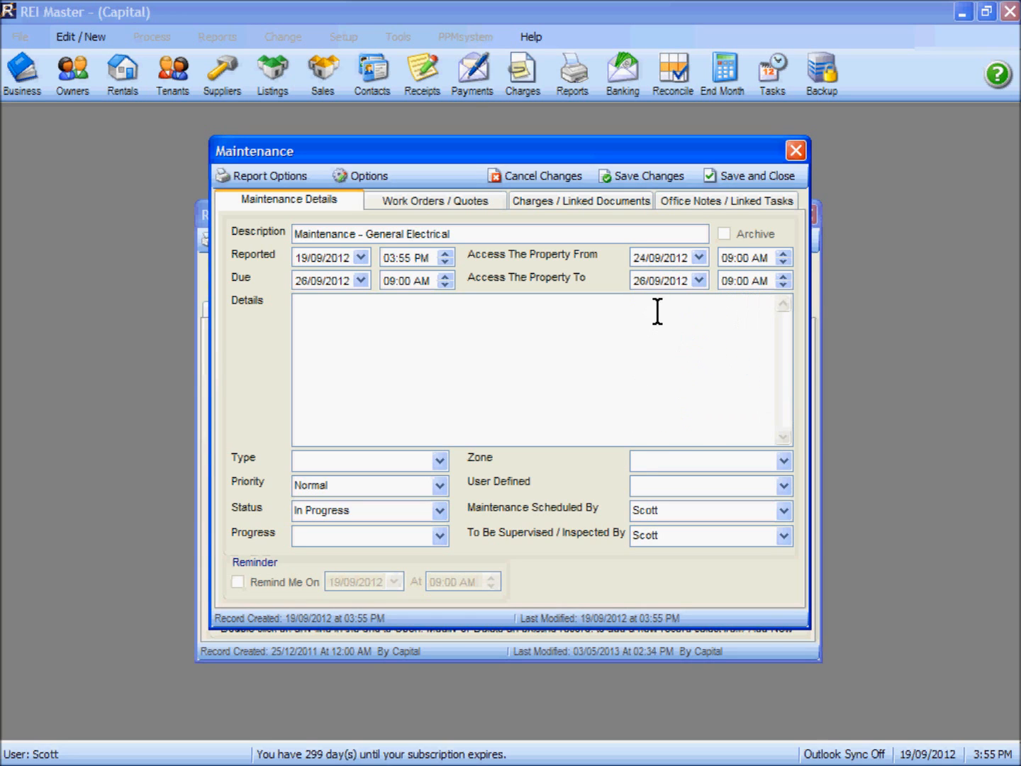
{"action": "left_click", "coordinate": [699, 281]}
{"action": "left_click", "coordinate": [645, 410]}
{"action": "left_click", "coordinate": [784, 278]}
{"action": "left_click", "coordinate": [783, 278]}
{"action": "left_click", "coordinate": [784, 278]}
Enter the details "Loose light fitting in lounge room, numerous power points cracked, need replacing. Please check fuse box." and save the maintenance record.
{"action": "left_click", "coordinate": [343, 309]}
{"action": "type", "text": "Loose light fitting in lounge room, numerous p"}
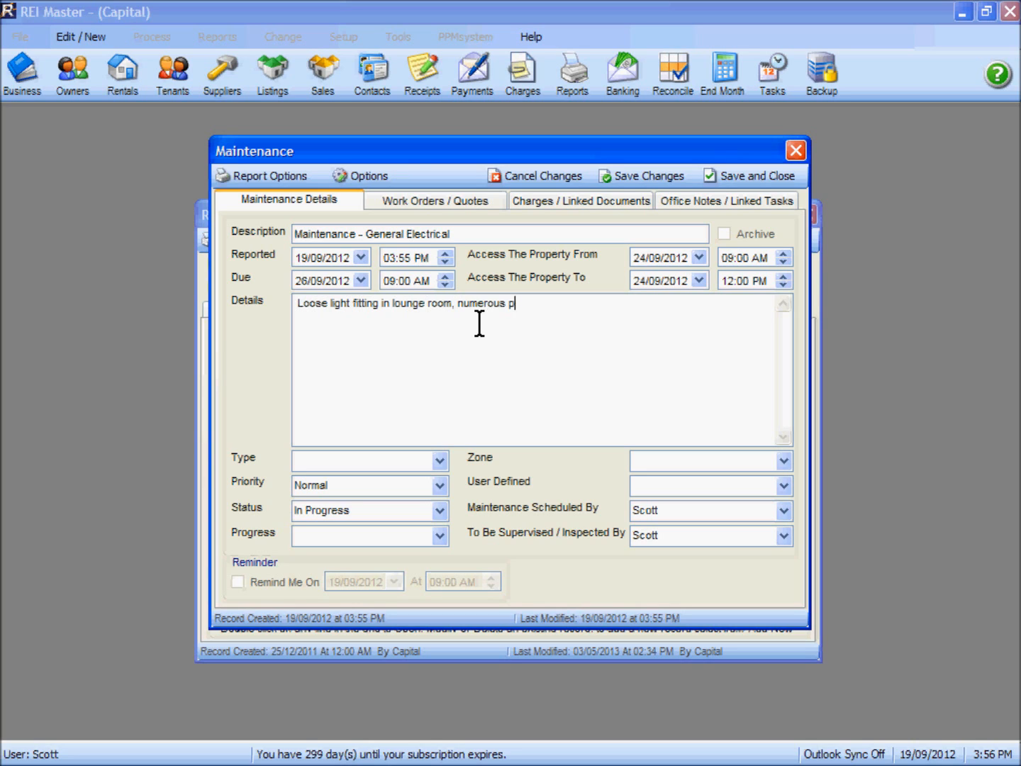
{"action": "type", "text": "ower points cracked, need replacing. Please check fuse box."}
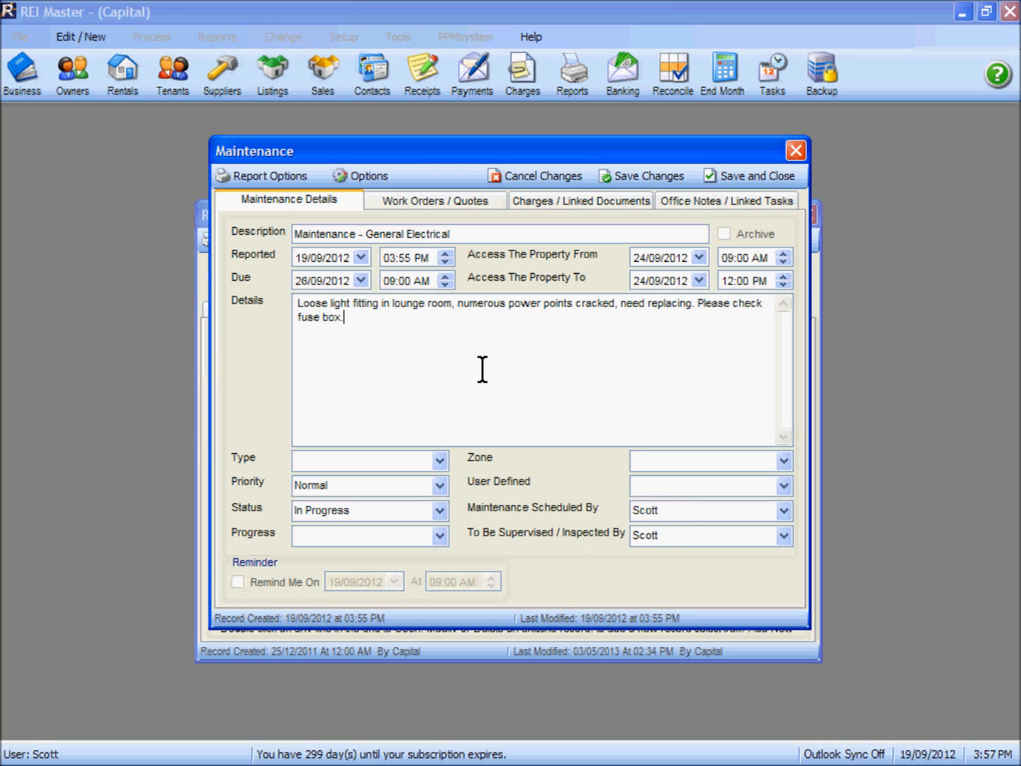
{"action": "left_click", "coordinate": [650, 176]}
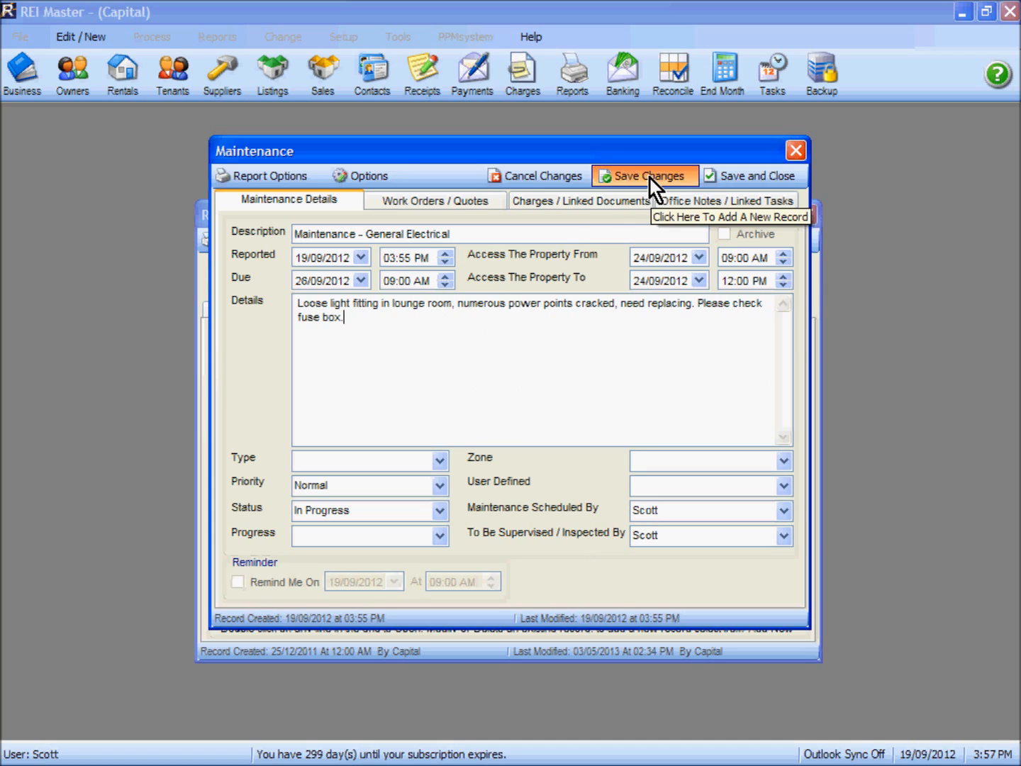
Assign ABC Electrical, CCC Electrics and Jonn the Electrician as the three quotation suppliers for the maintenance job.
{"action": "left_click", "coordinate": [426, 203]}
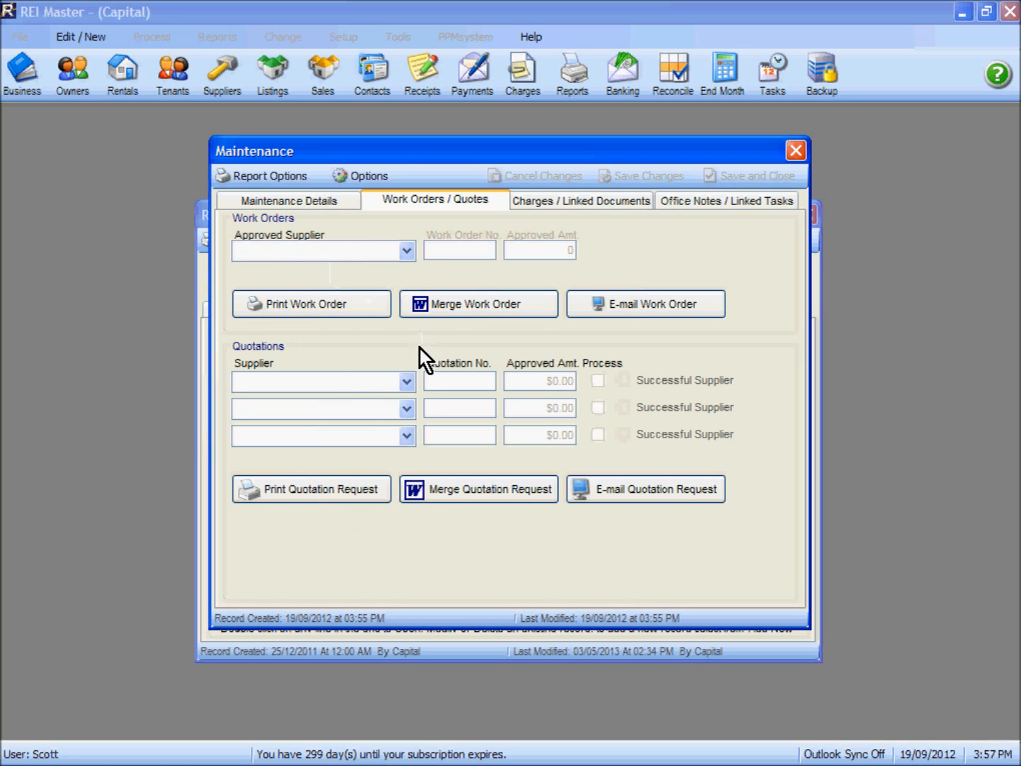
{"action": "left_click", "coordinate": [407, 383]}
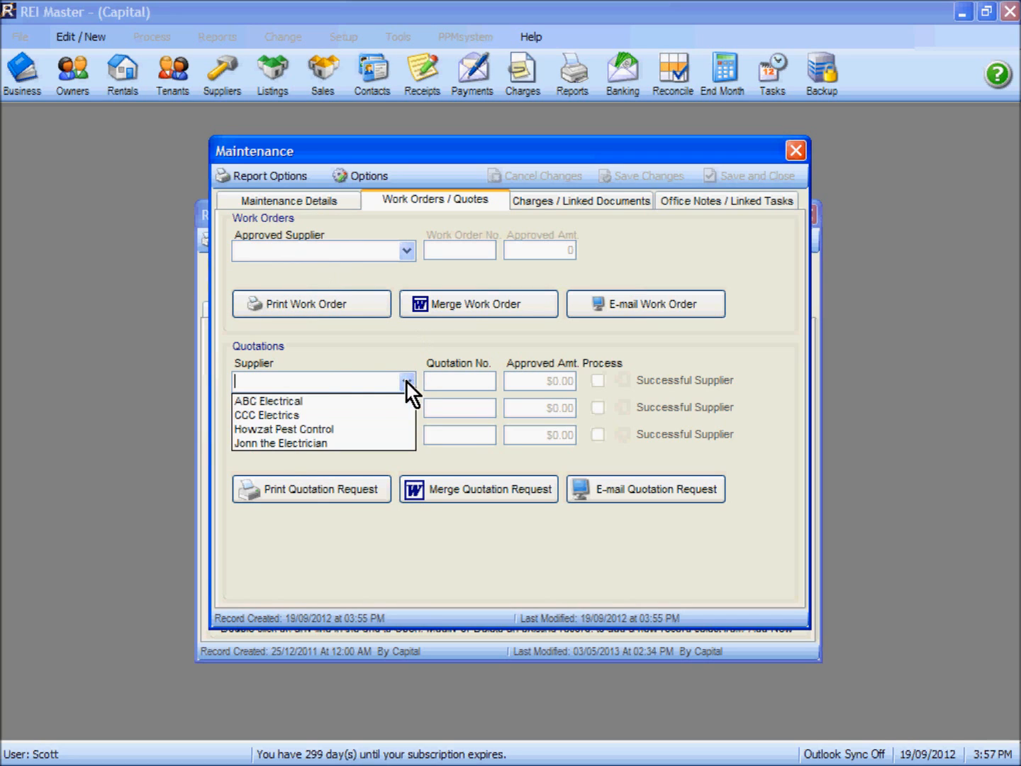
{"action": "left_click", "coordinate": [293, 404]}
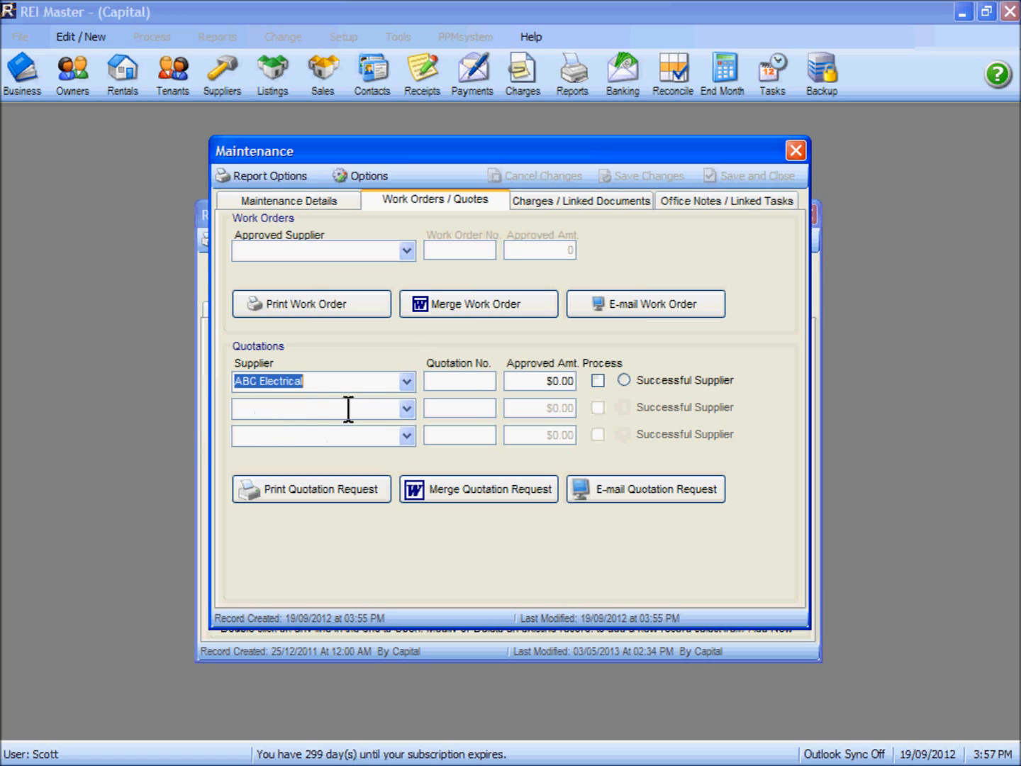
{"action": "left_click", "coordinate": [407, 409]}
{"action": "left_click", "coordinate": [286, 445]}
{"action": "left_click", "coordinate": [406, 435]}
{"action": "left_click", "coordinate": [276, 498]}
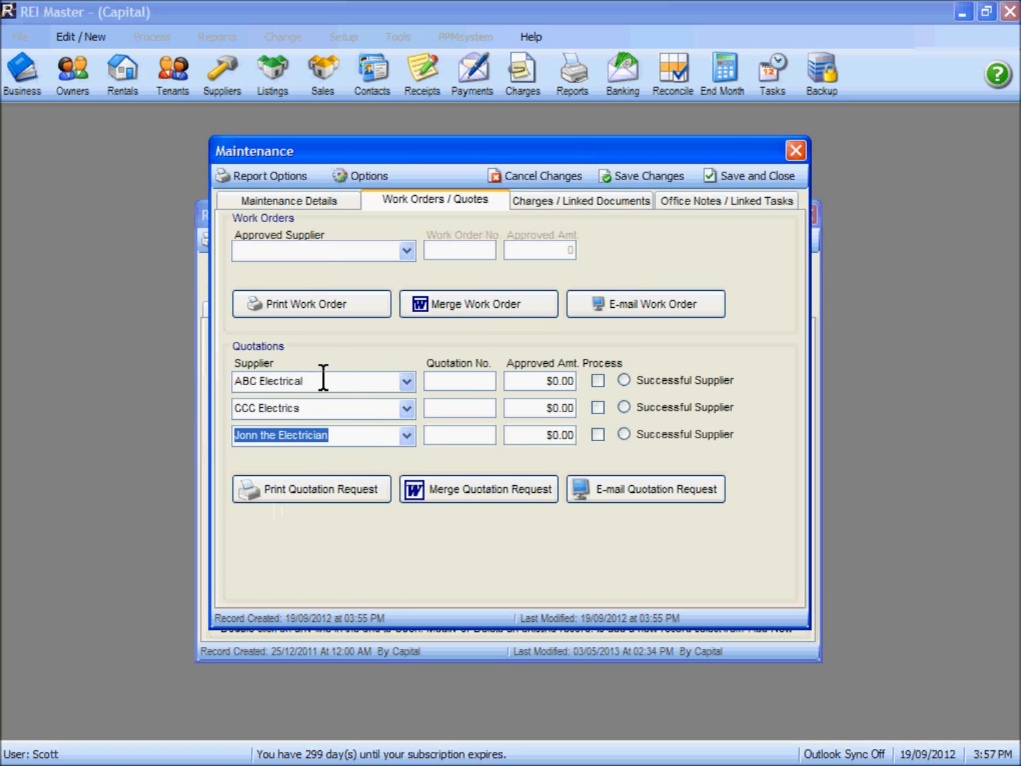
Mark all three quotation suppliers for processing and start printing their quotation requests.
{"action": "left_click", "coordinate": [598, 382]}
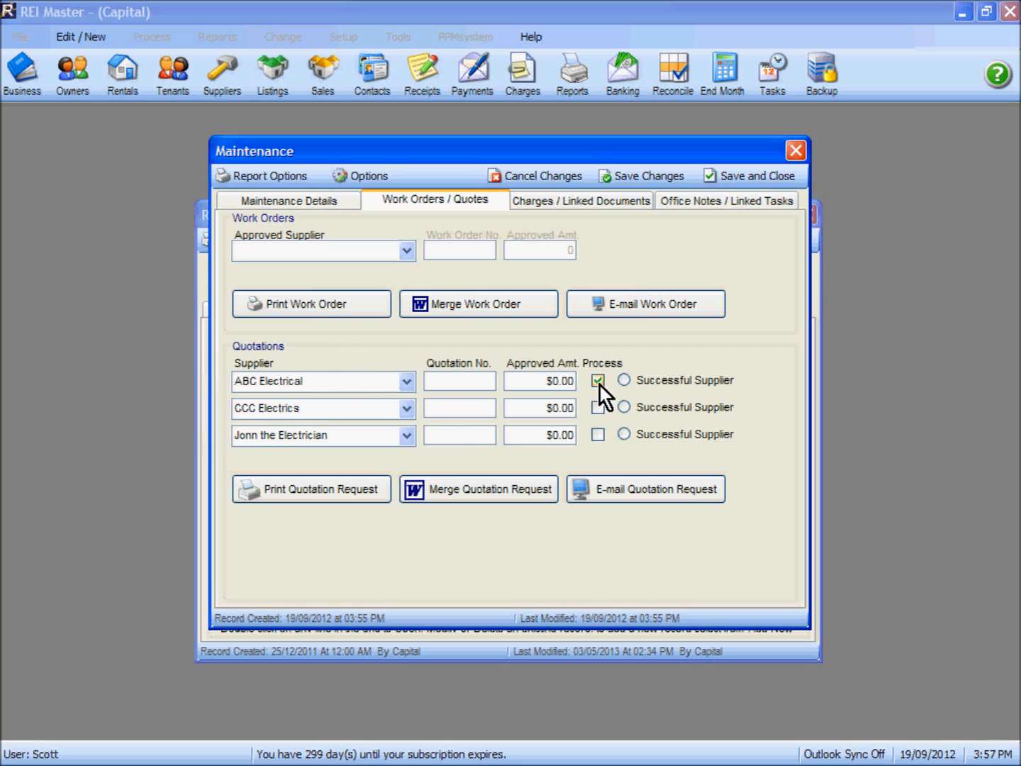
{"action": "left_click", "coordinate": [598, 435]}
{"action": "left_click", "coordinate": [317, 489]}
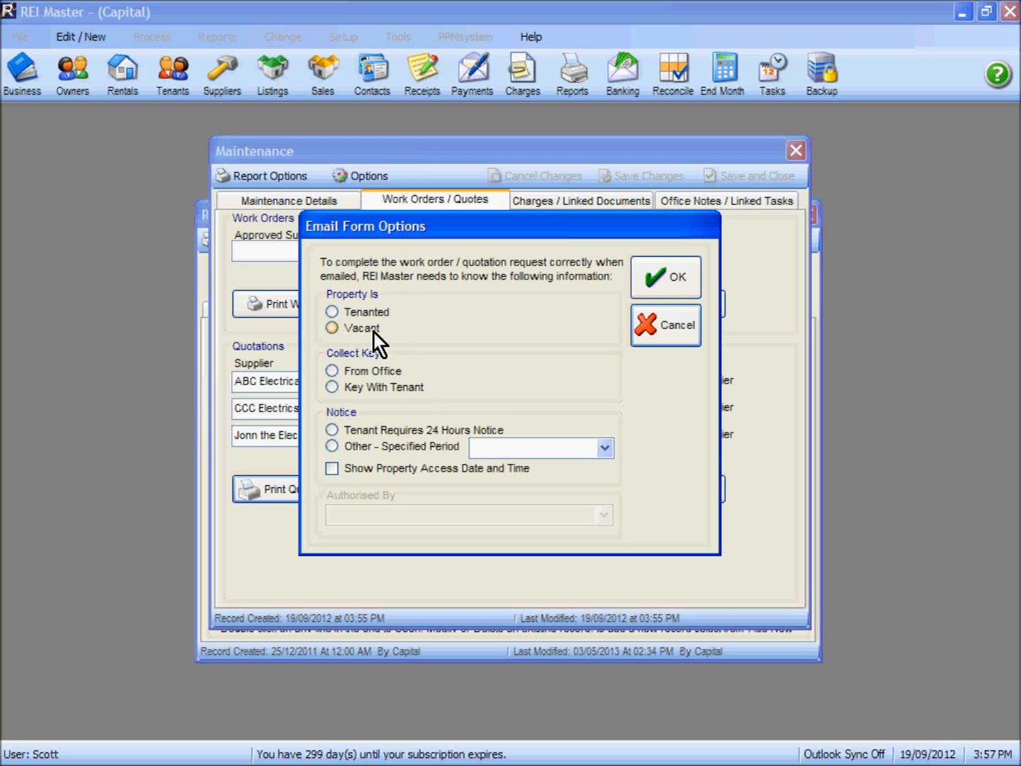
Generate the requests with Tenanted, Key With Tenant, other notice period "Please Call Tenant" and property access date and time shown, accepting the next quotation number.
{"action": "left_click", "coordinate": [334, 311]}
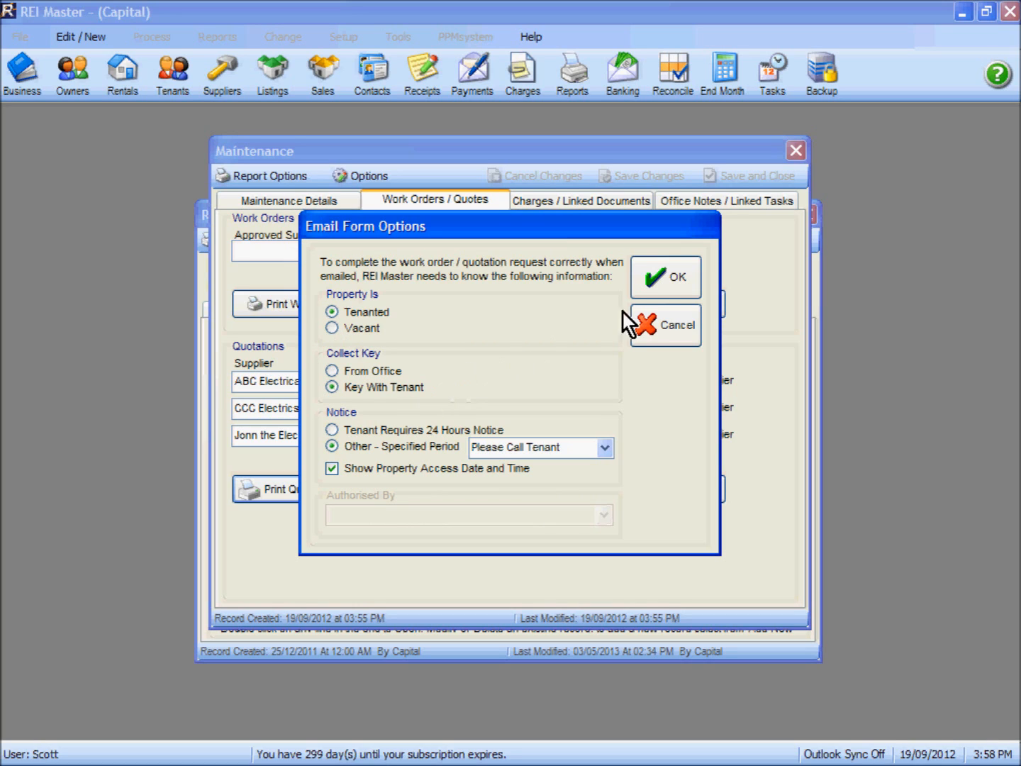
{"action": "left_click", "coordinate": [664, 281]}
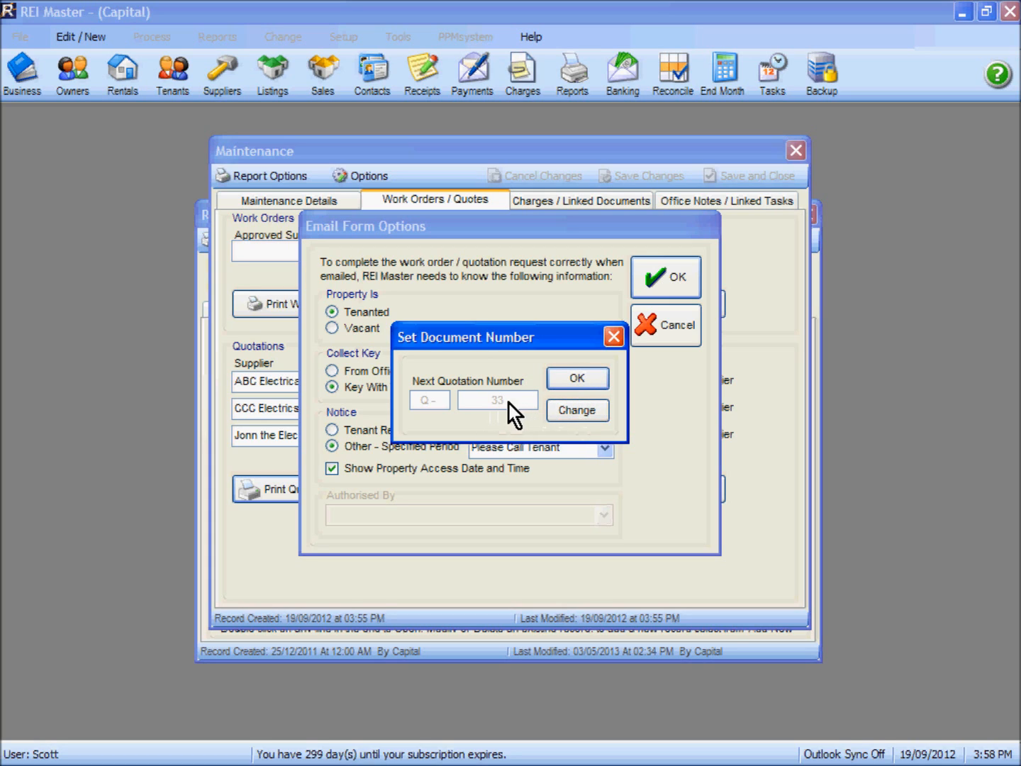
{"action": "left_click", "coordinate": [578, 380]}
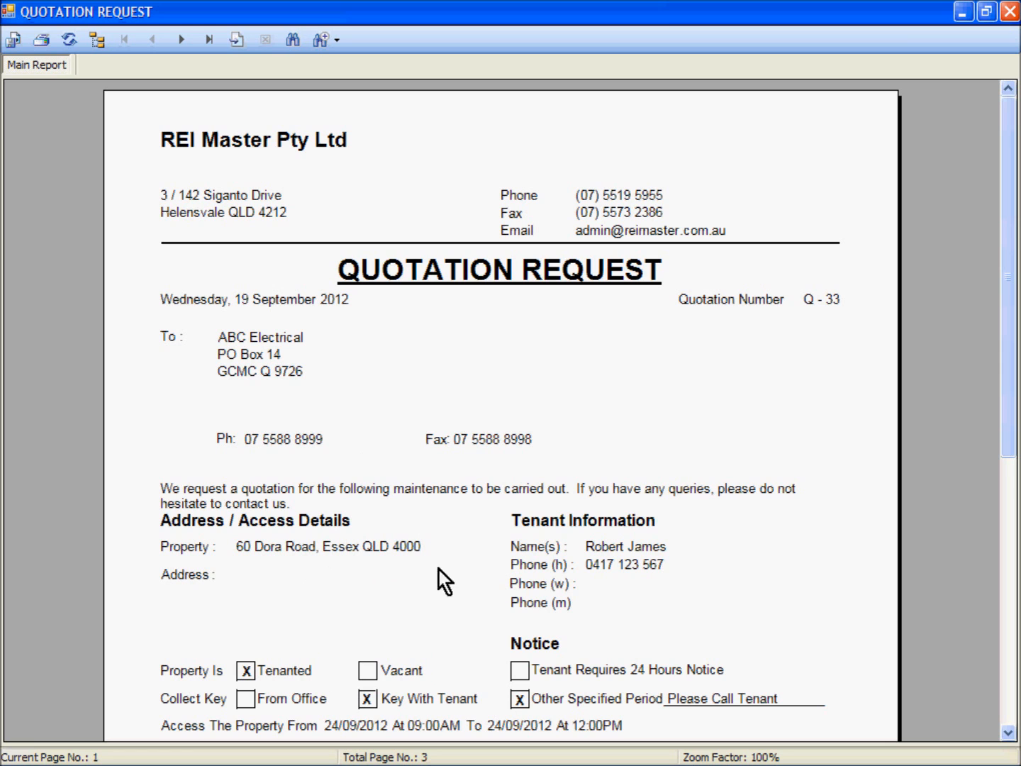
Review the access and maintenance details and the addressed supplier on each page of the quotation request report, and close it.
{"action": "left_click", "coordinate": [1008, 732]}
{"action": "left_click", "coordinate": [1008, 731]}
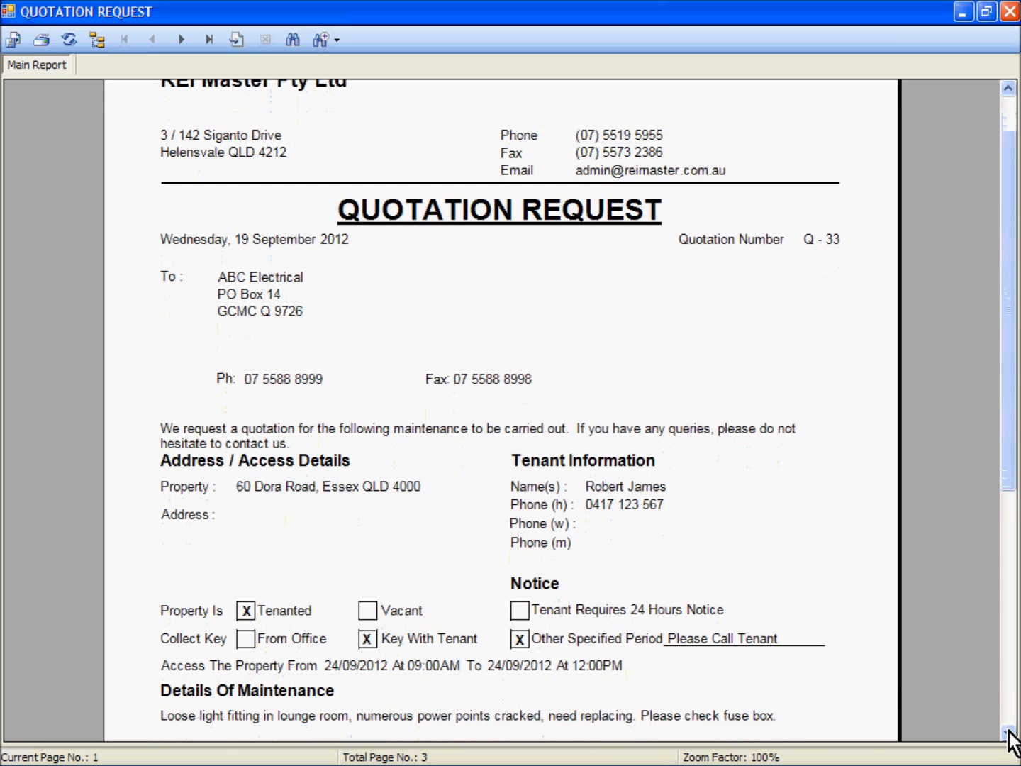
{"action": "left_click", "coordinate": [1009, 733]}
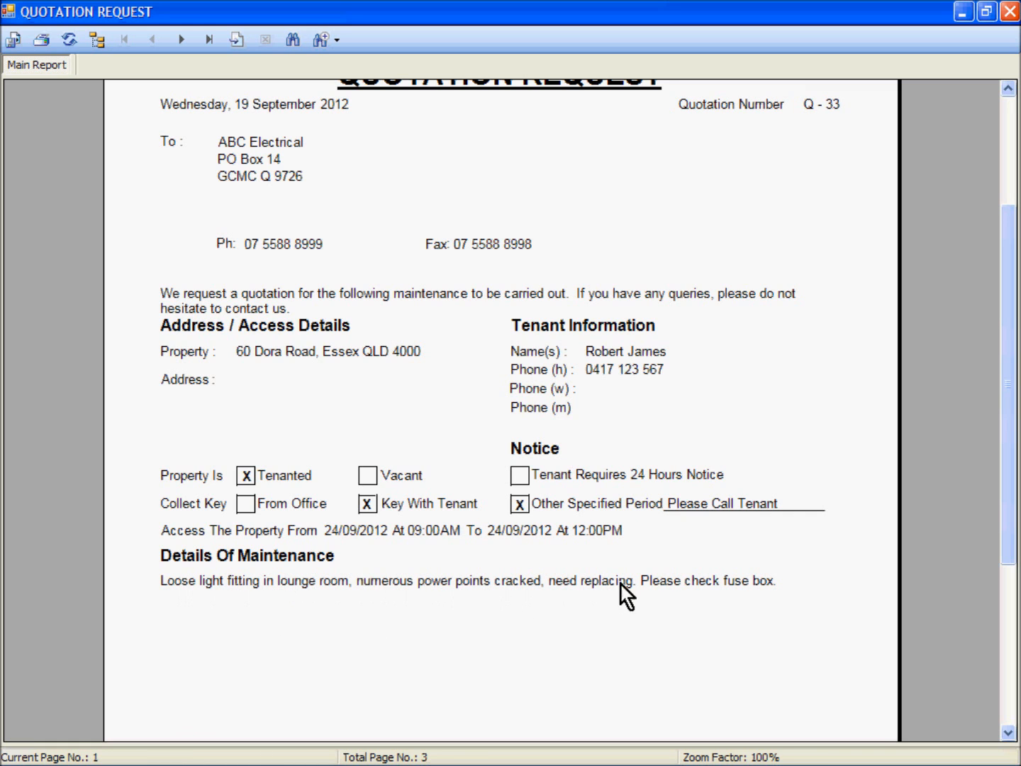
{"action": "left_click_drag", "start_coordinate": [1014, 568], "coordinate": [1014, 713]}
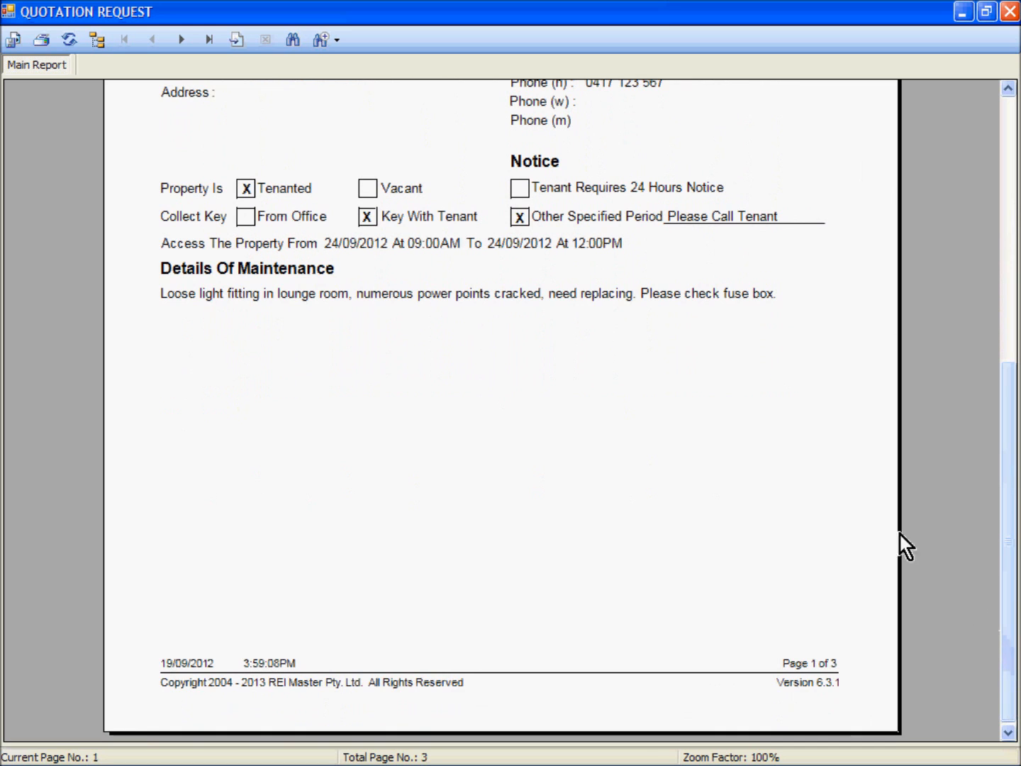
{"action": "left_click", "coordinate": [1009, 124]}
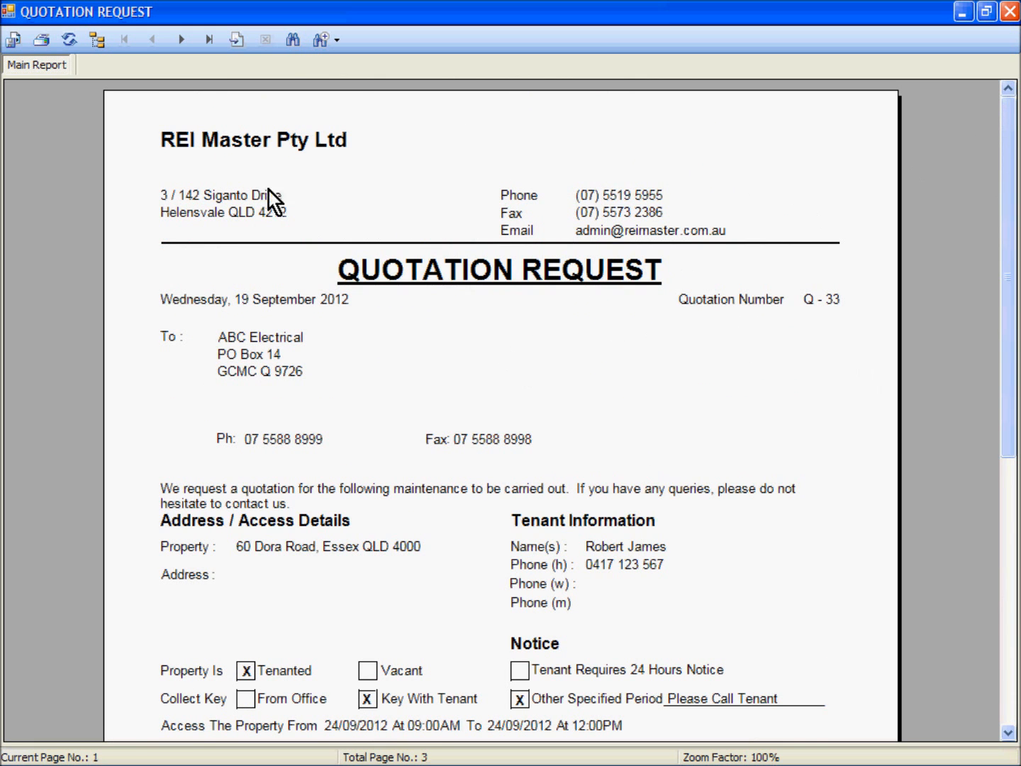
{"action": "left_click", "coordinate": [181, 44]}
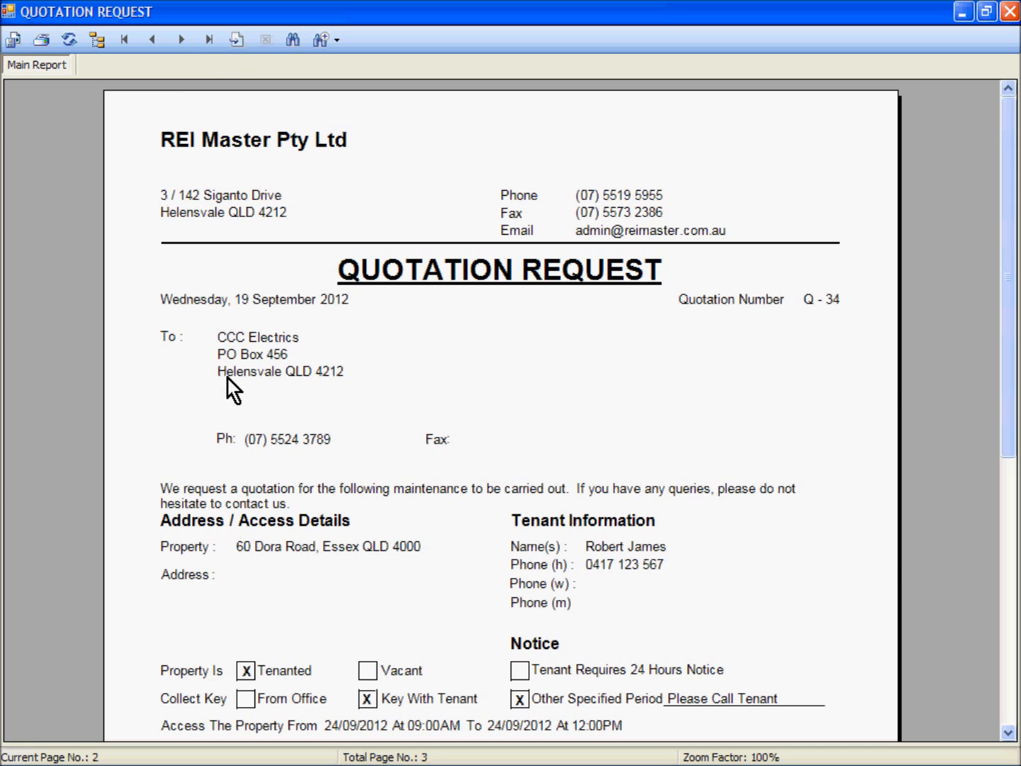
{"action": "left_click", "coordinate": [179, 42]}
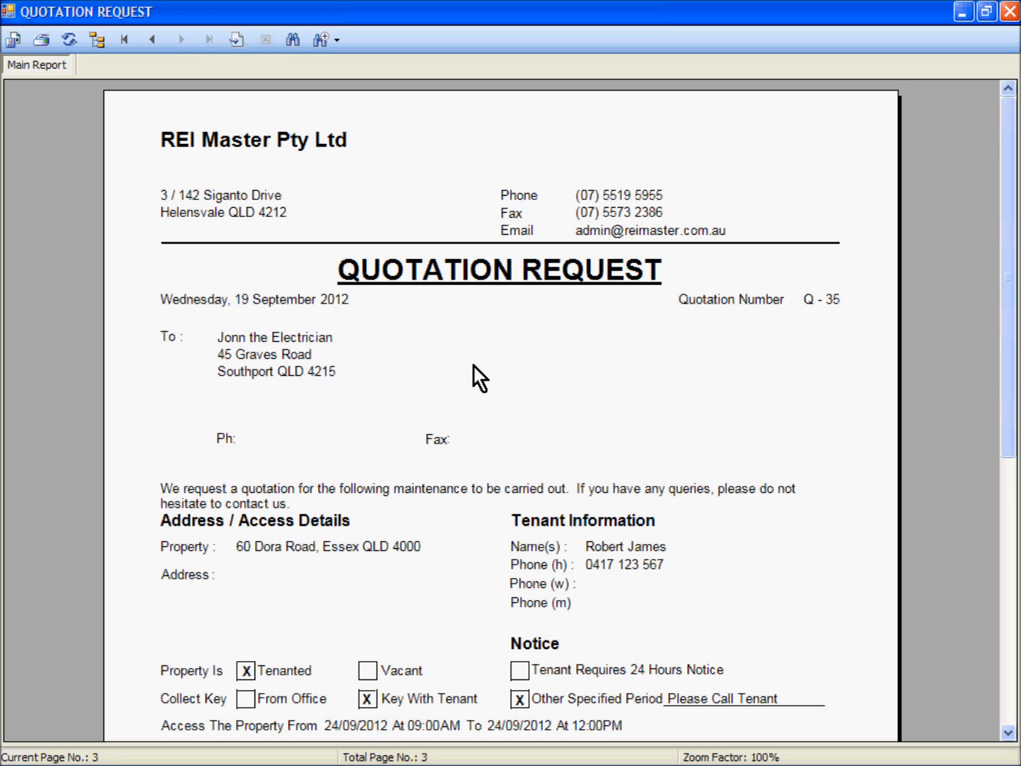
{"action": "left_click", "coordinate": [1011, 11]}
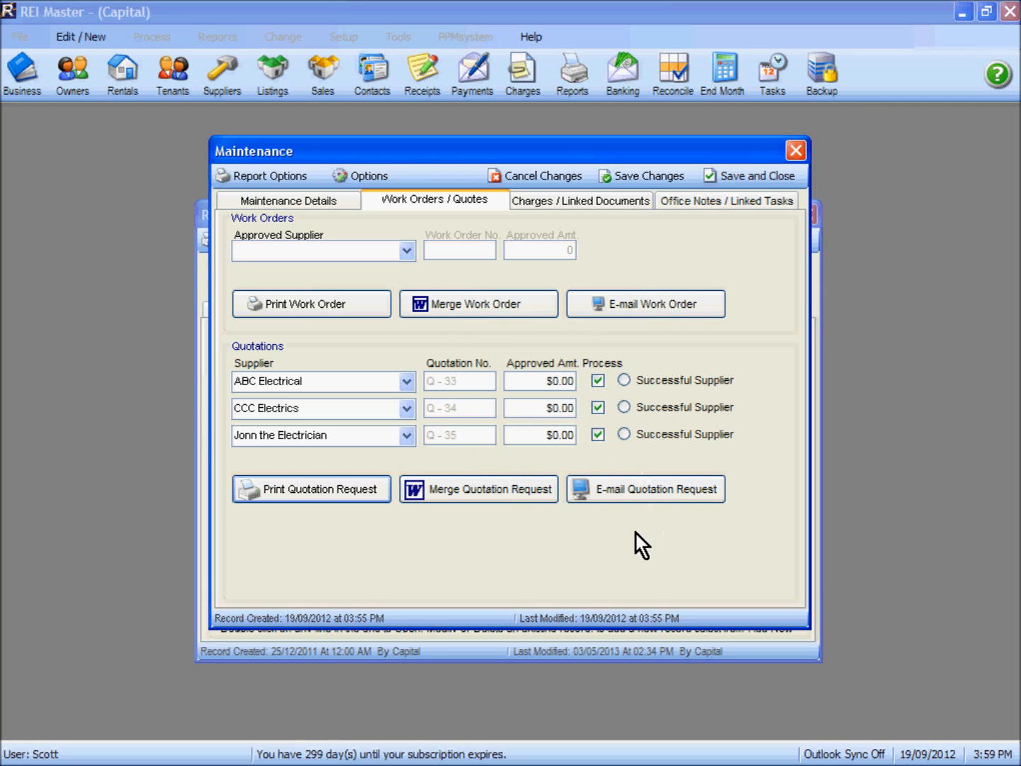
Unmark CCC Electrics and Jonn the Electrician for processing, and start and cancel an e-mailed quotation request for ABC Electrical.
{"action": "left_click", "coordinate": [596, 406]}
{"action": "left_click", "coordinate": [598, 408]}
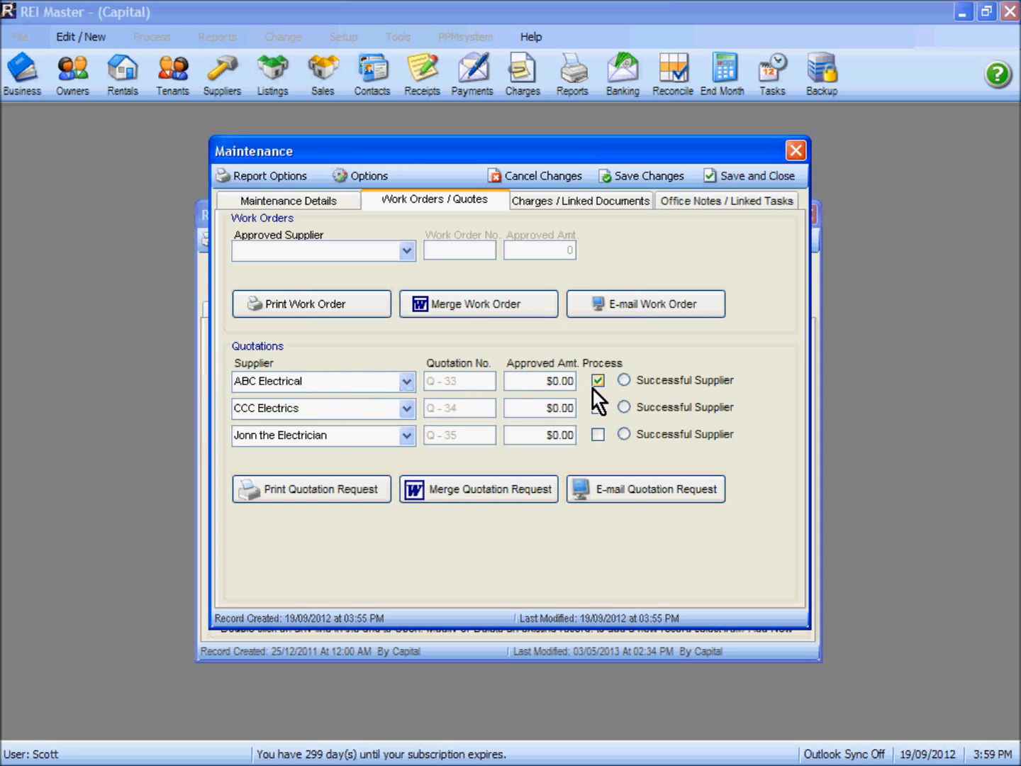
{"action": "left_click", "coordinate": [643, 491]}
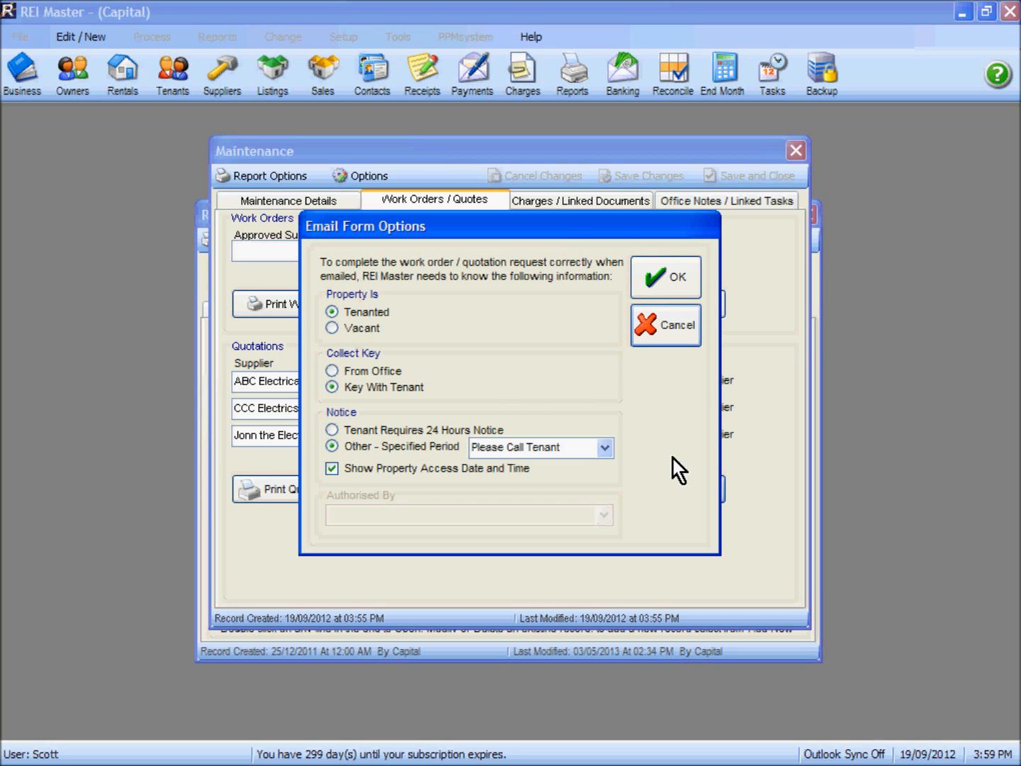
{"action": "left_click", "coordinate": [670, 329]}
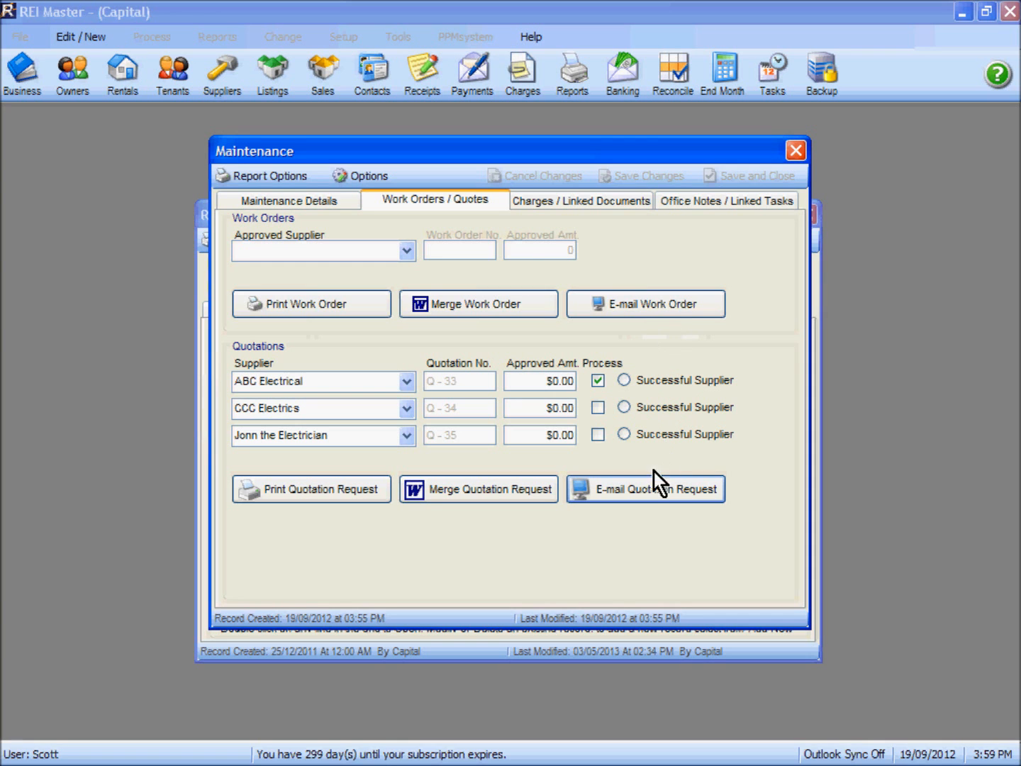
Move the processing mark from ABC Electrical to the other two quotation suppliers in turn, and leave all three suppliers unmarked.
{"action": "left_click", "coordinate": [599, 381]}
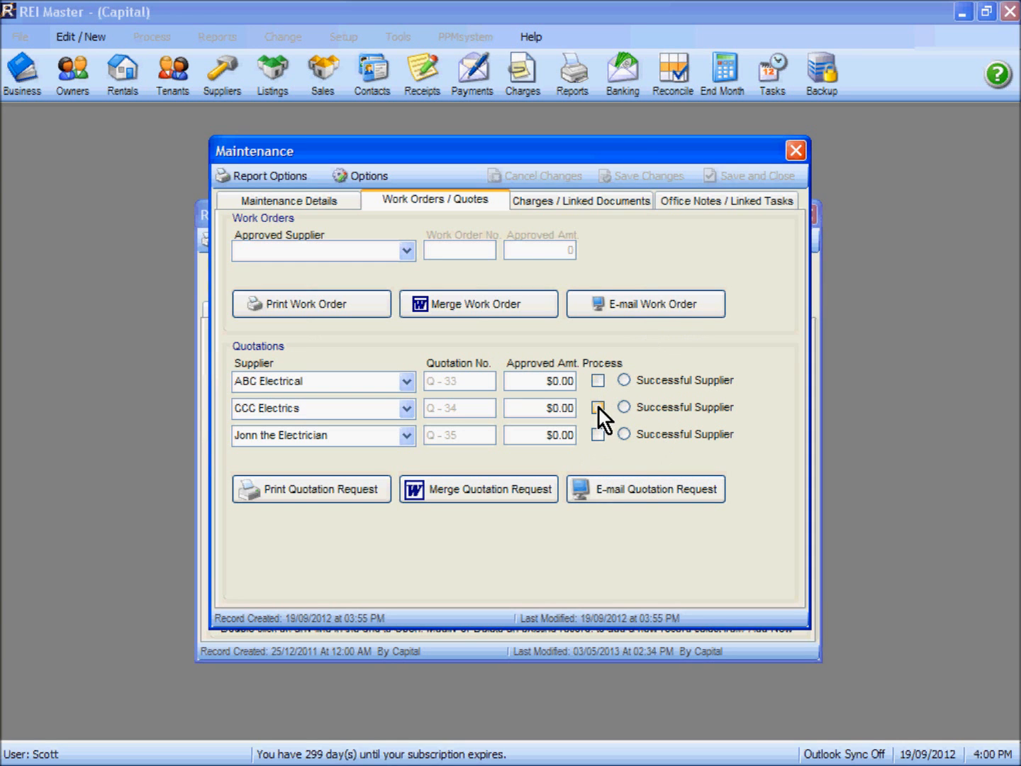
{"action": "left_click", "coordinate": [598, 407]}
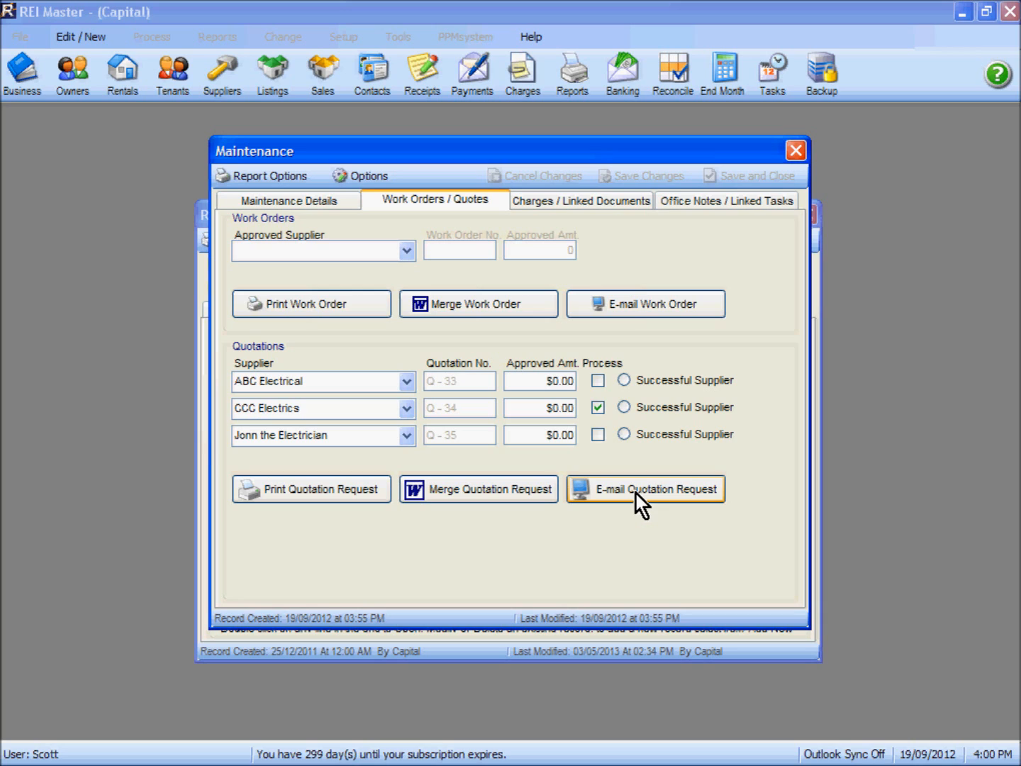
{"action": "left_click", "coordinate": [598, 435]}
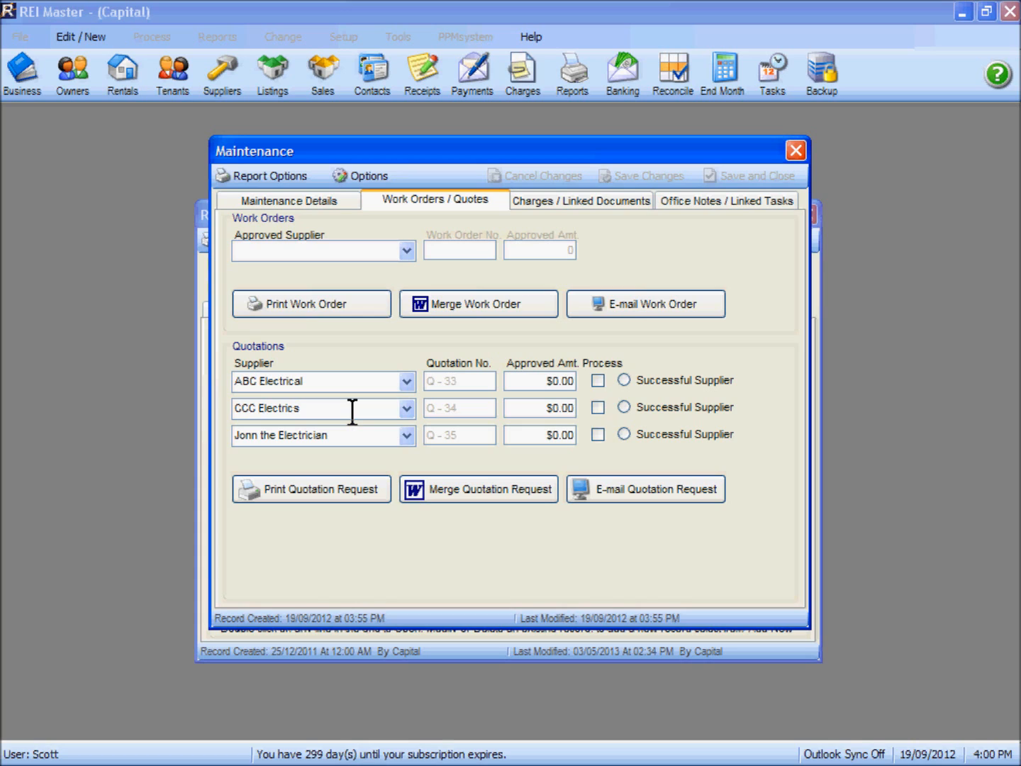
Enter quoted amounts of $220 for ABC Electrical, $265 for CCC Electrics and $310 for Jonn the Electrician, and select CCC Electrics as successful supplier.
{"action": "left_click_drag", "start_coordinate": [535, 379], "coordinate": [586, 380]}
{"action": "type", "text": "220"}
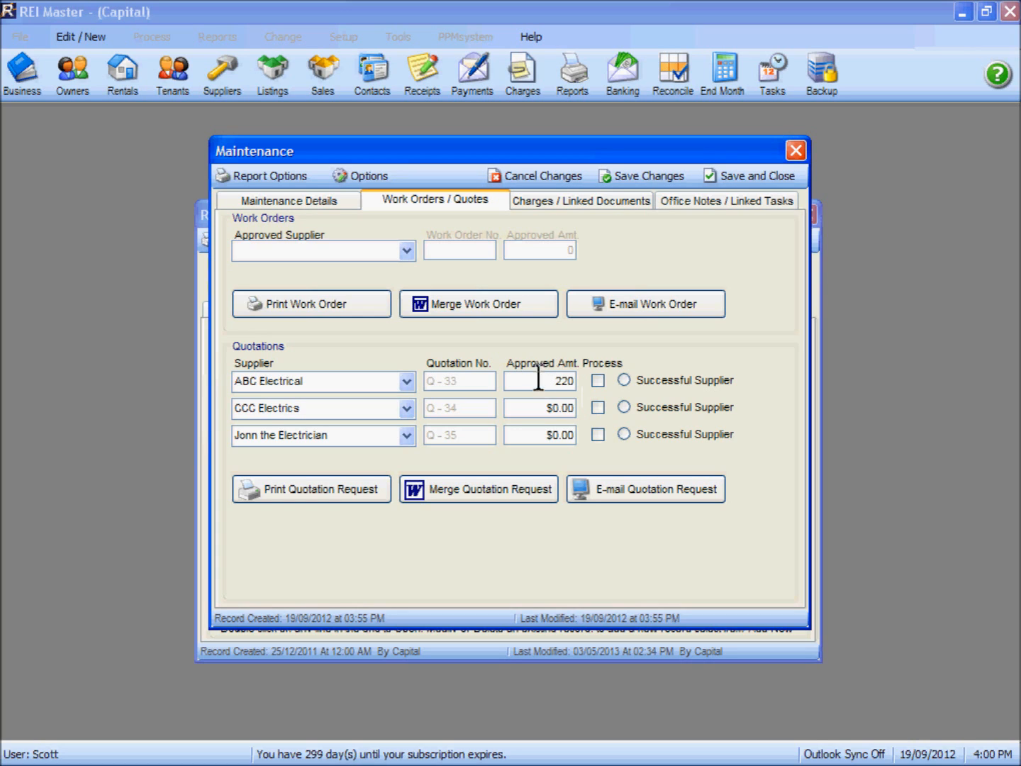
{"action": "left_click", "coordinate": [540, 407]}
{"action": "type", "text": "265"}
{"action": "left_click", "coordinate": [538, 435]}
{"action": "type", "text": "310"}
{"action": "key", "text": "Tab"}
{"action": "left_click", "coordinate": [627, 408]}
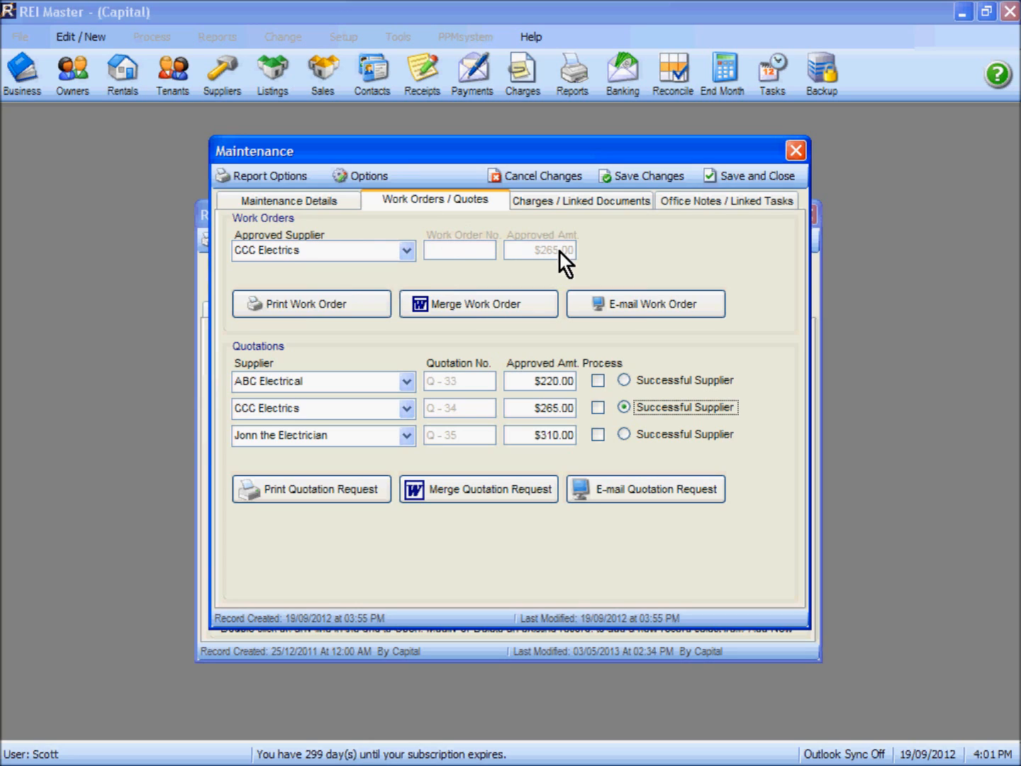
Generate the printed work order for CCC Electrics with the existing access options and an authorising staff member, accepting the next work order number.
{"action": "left_click", "coordinate": [316, 305]}
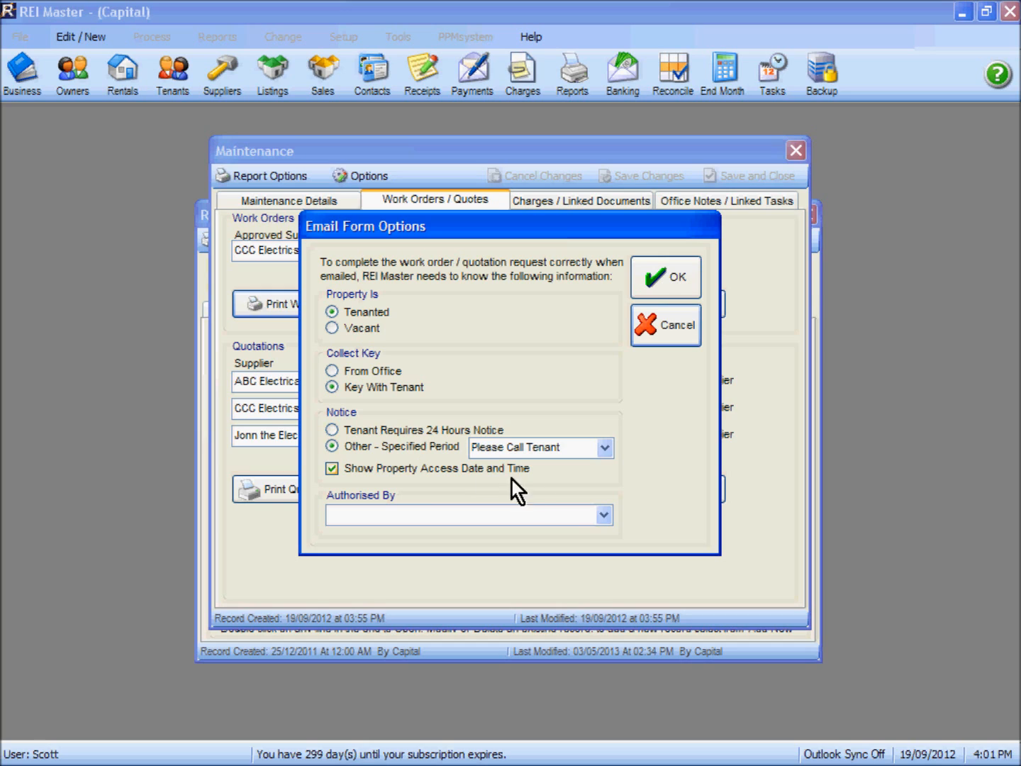
{"action": "left_click", "coordinate": [604, 516]}
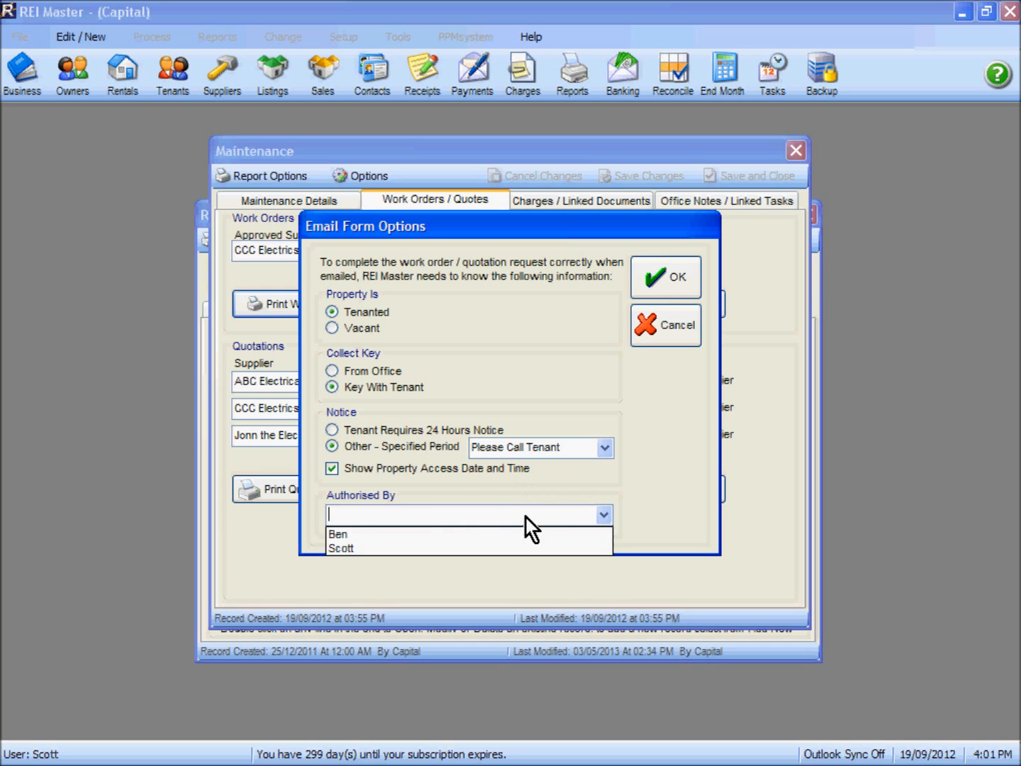
{"action": "left_click", "coordinate": [353, 548]}
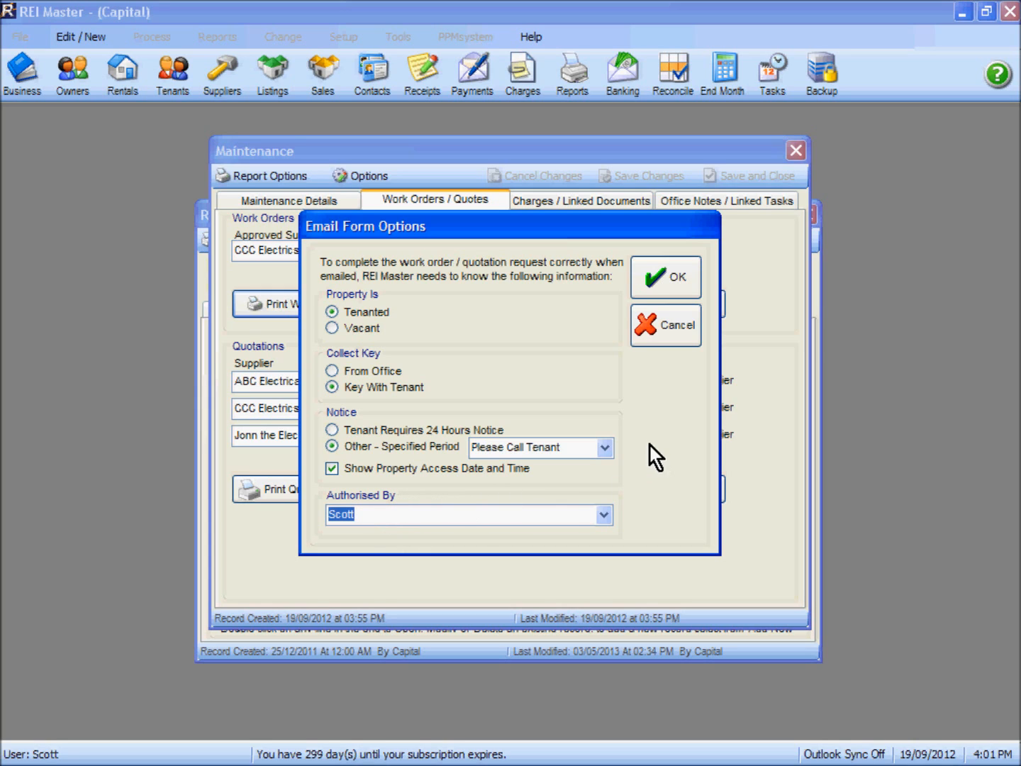
{"action": "left_click", "coordinate": [670, 282]}
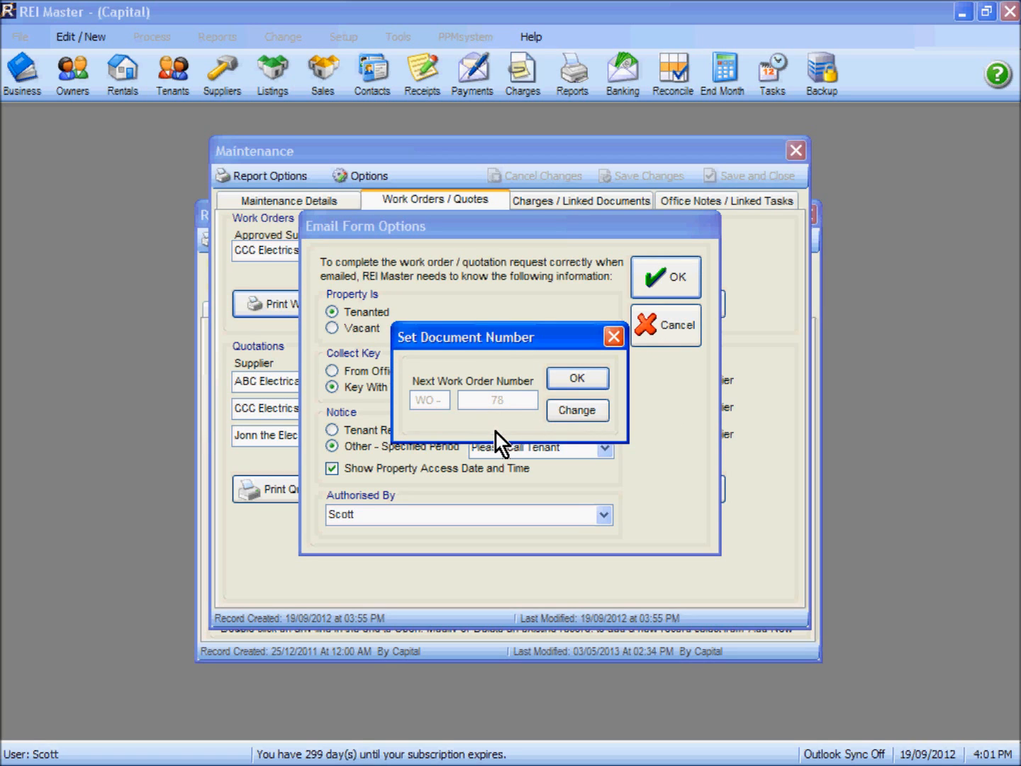
{"action": "left_click", "coordinate": [578, 381]}
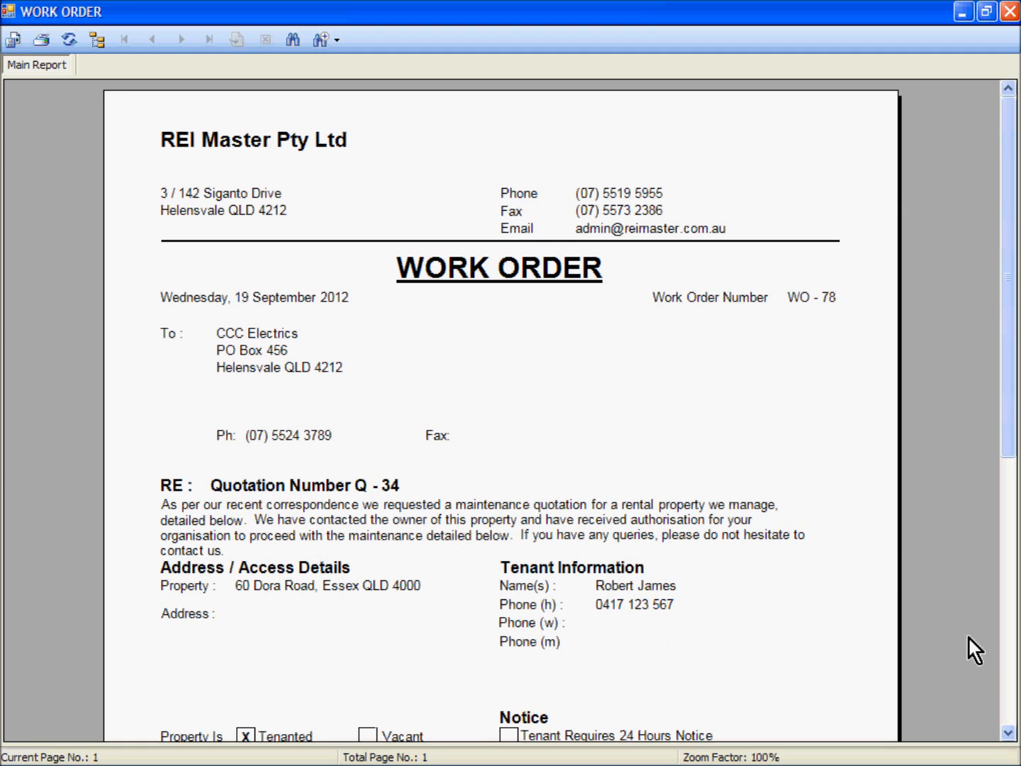
Review the work order's access, maintenance and authorisation details, close the report and save the changes to the maintenance record.
{"action": "left_click", "coordinate": [1008, 733]}
{"action": "left_click_drag", "start_coordinate": [1007, 732], "coordinate": [1008, 732]}
{"action": "left_click", "coordinate": [1007, 733]}
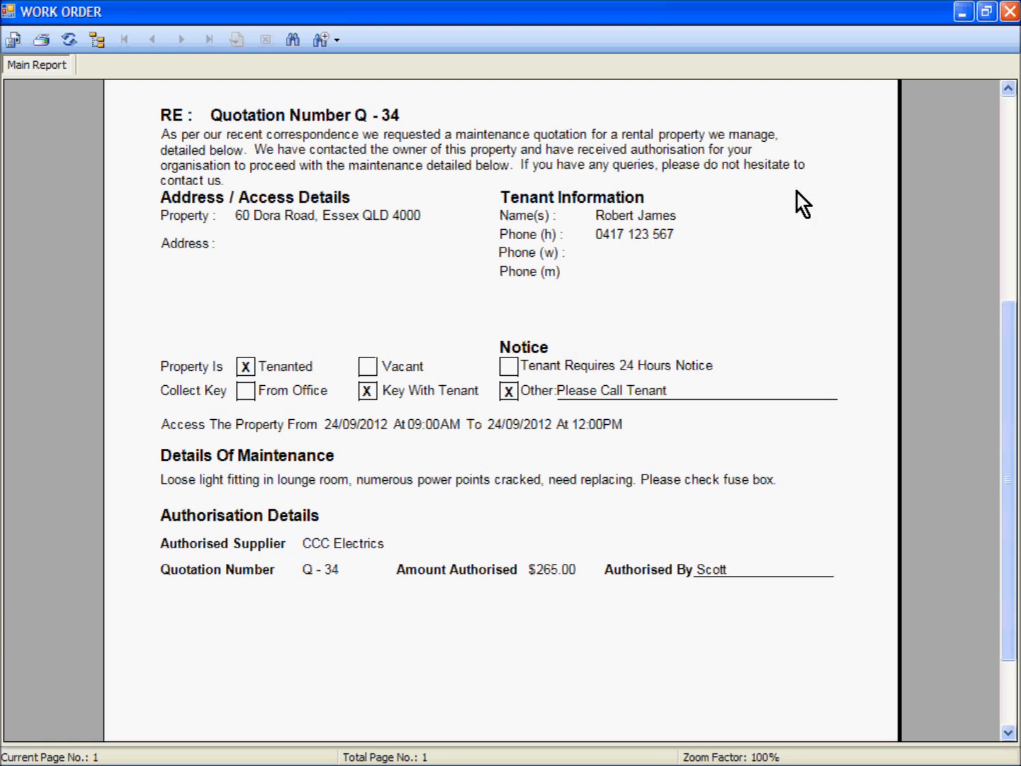
{"action": "left_click", "coordinate": [1009, 10]}
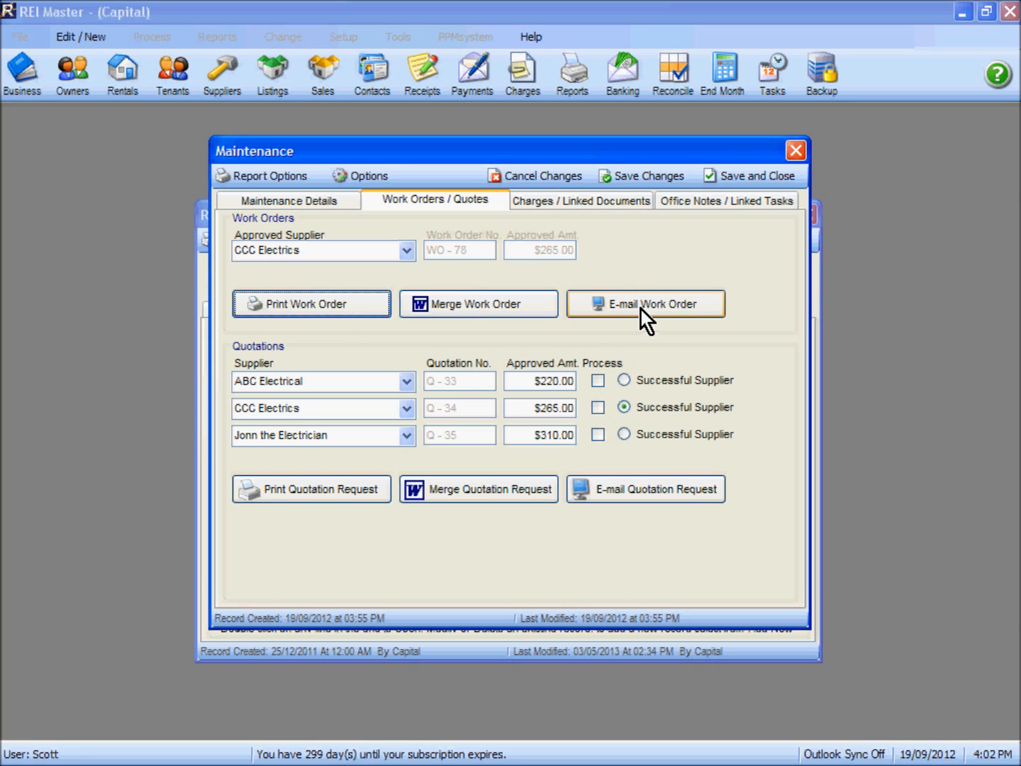
{"action": "left_click", "coordinate": [633, 176]}
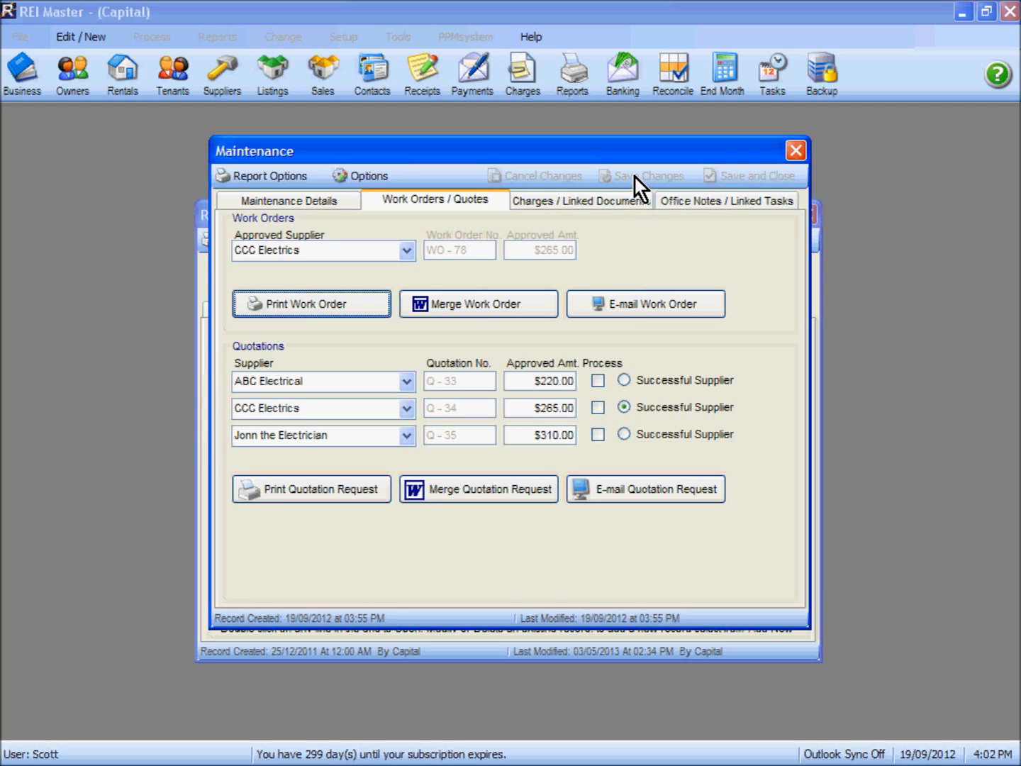
Enter a supplier-credited charge described "Inv 765 Electrical Repairs" for $265.00 including GST under the Repairs & Maintenance expense code.
{"action": "left_click", "coordinate": [572, 202]}
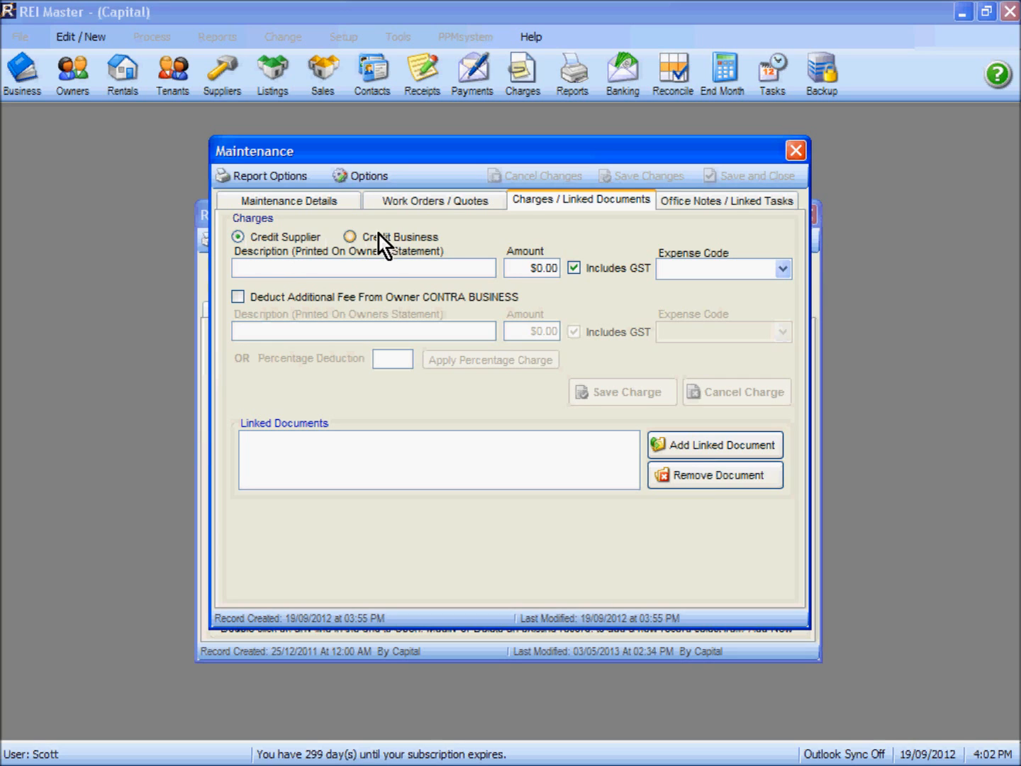
{"action": "left_click", "coordinate": [334, 269]}
{"action": "type", "text": "Inv 765"}
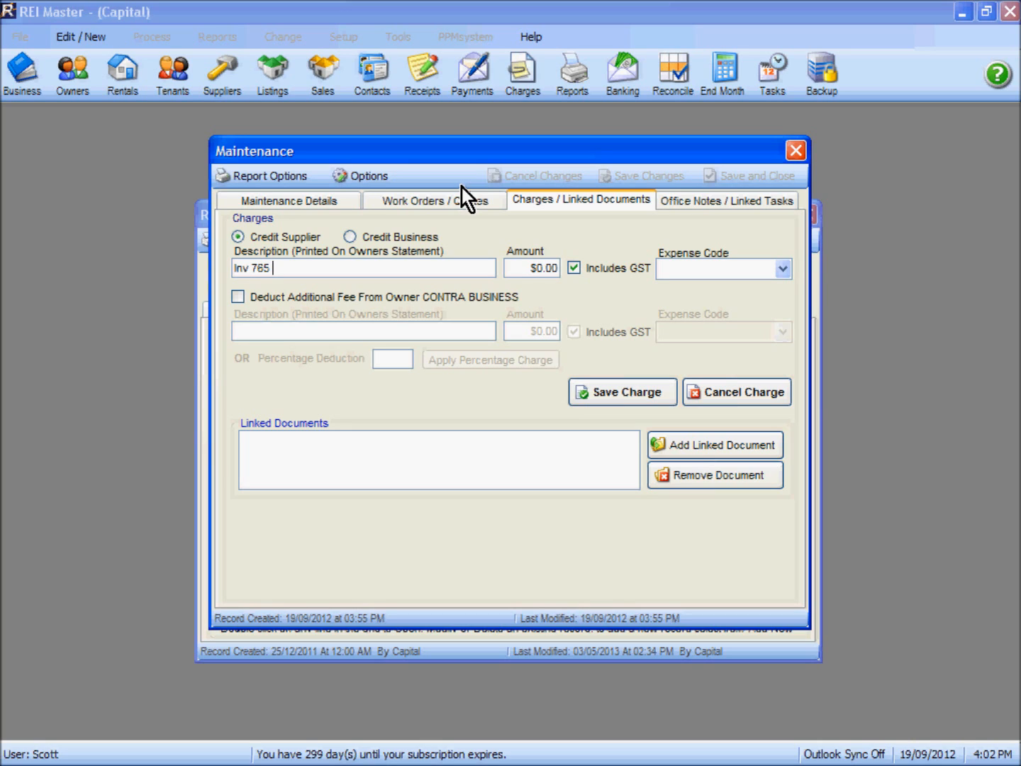
{"action": "type", "text": "Electrical Repairs"}
{"action": "key", "text": "Tab"}
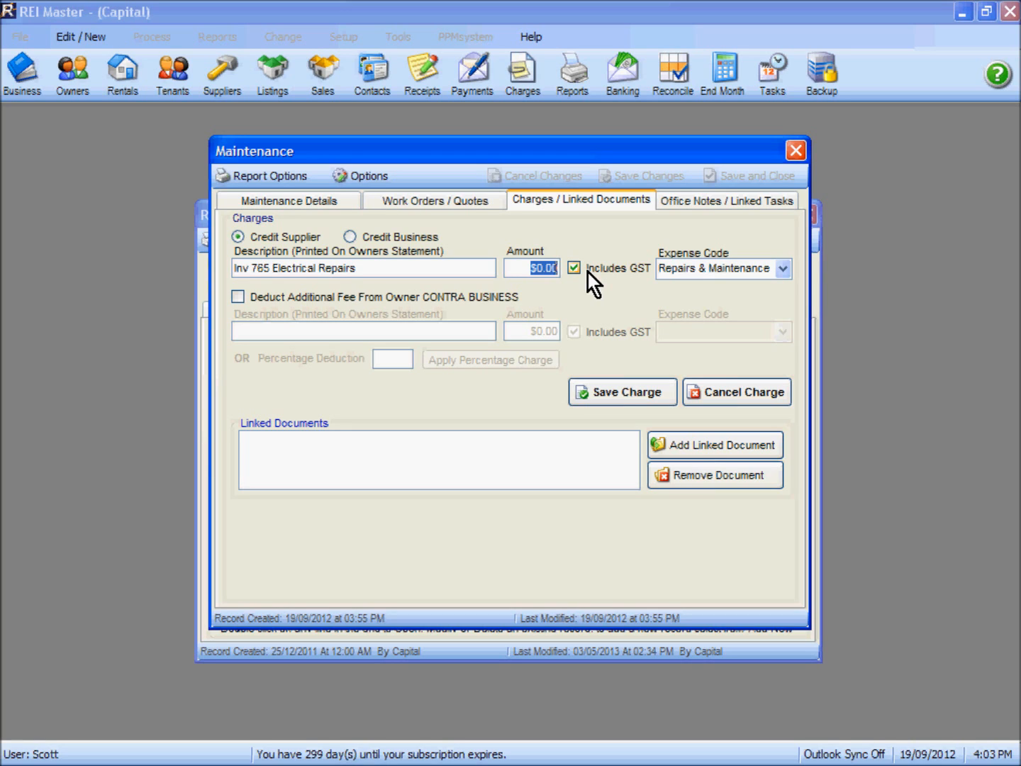
{"action": "type", "text": "265"}
{"action": "key", "text": "Tab"}
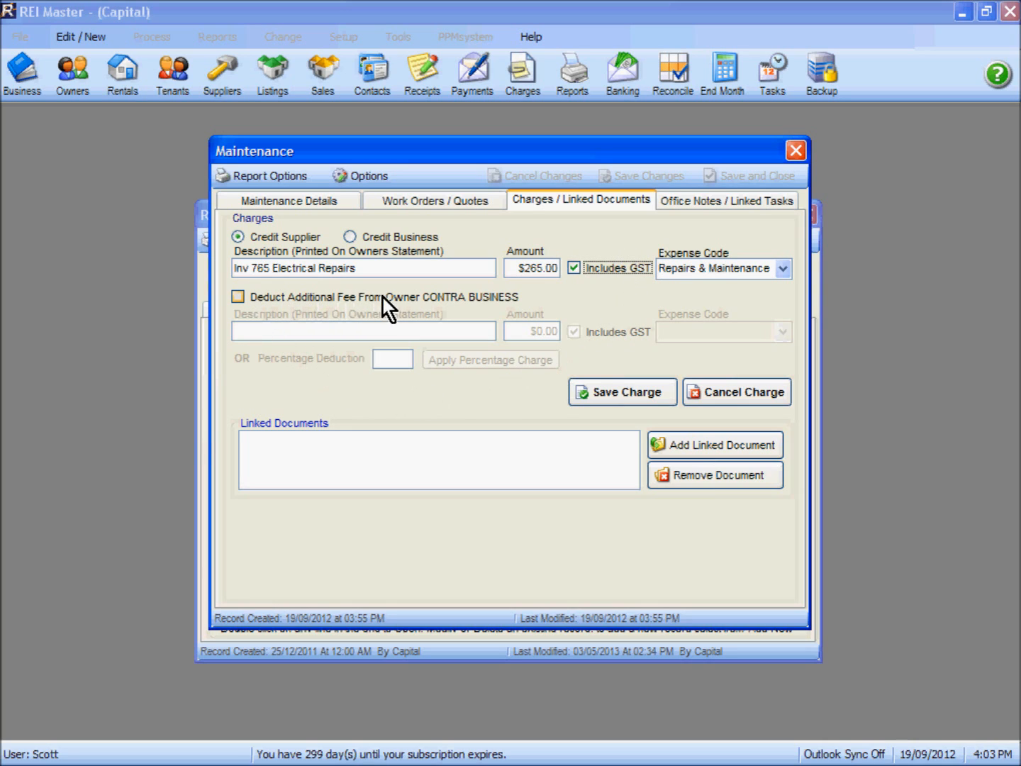
Try a 10% additional fee deduction from the owner and remove it, and open and close the linked document dialog without adding a file.
{"action": "left_click", "coordinate": [238, 297]}
{"action": "left_click", "coordinate": [514, 331]}
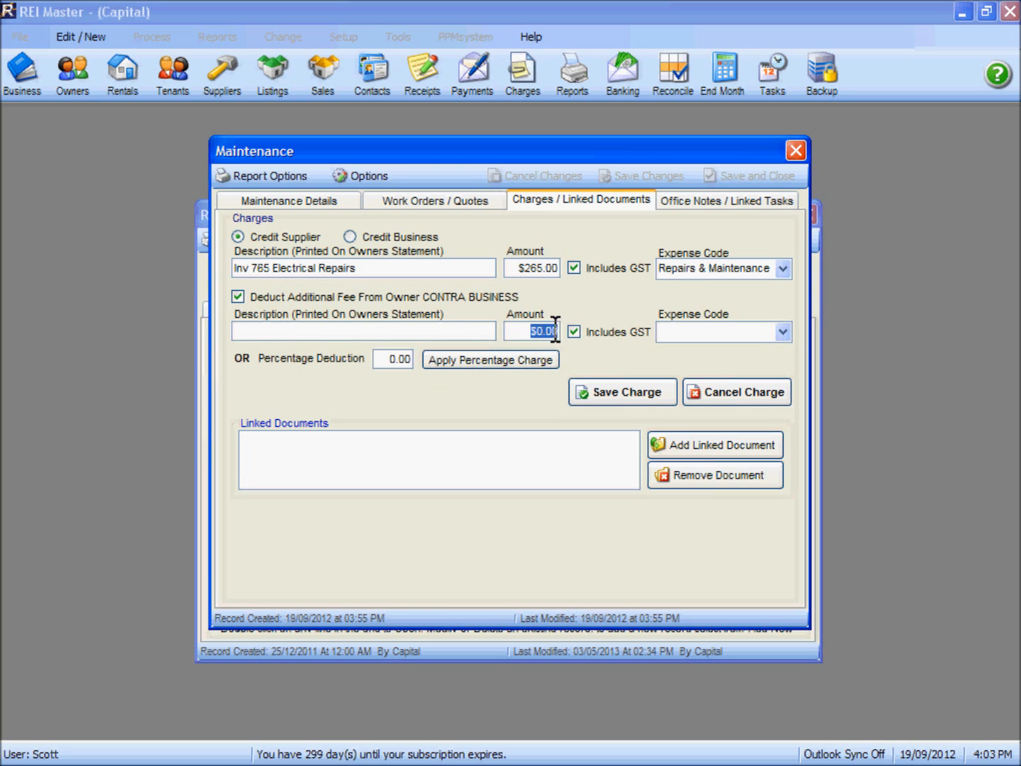
{"action": "left_click", "coordinate": [384, 361]}
{"action": "type", "text": "10"}
{"action": "key", "text": "Tab"}
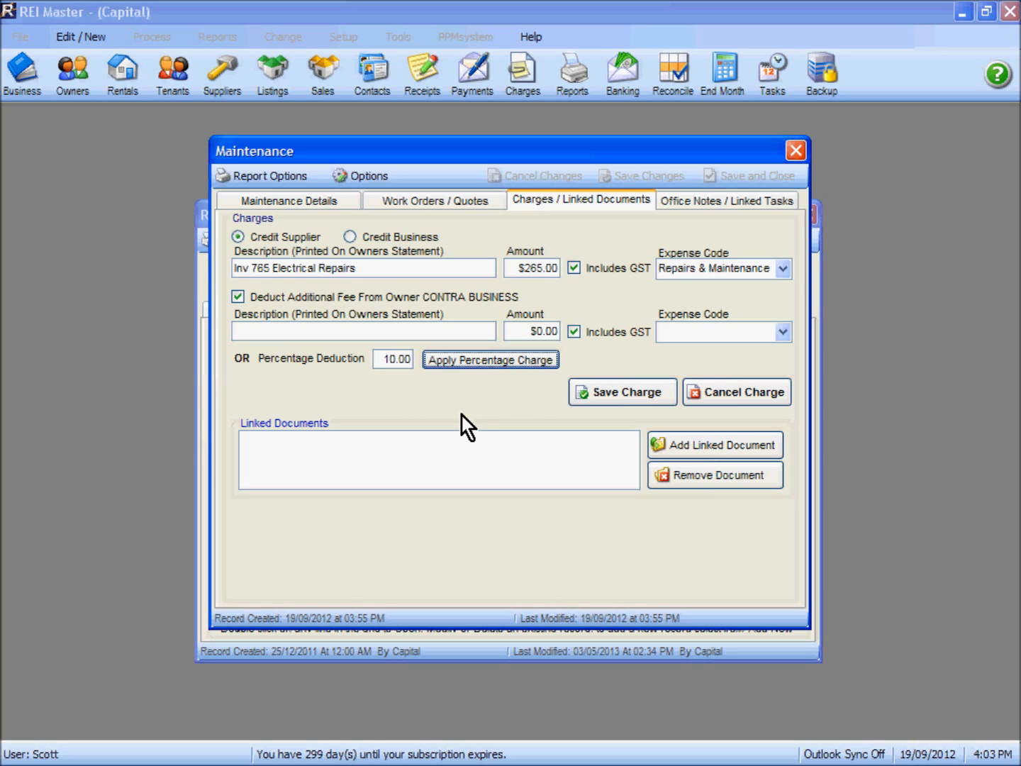
{"action": "left_click", "coordinate": [485, 362]}
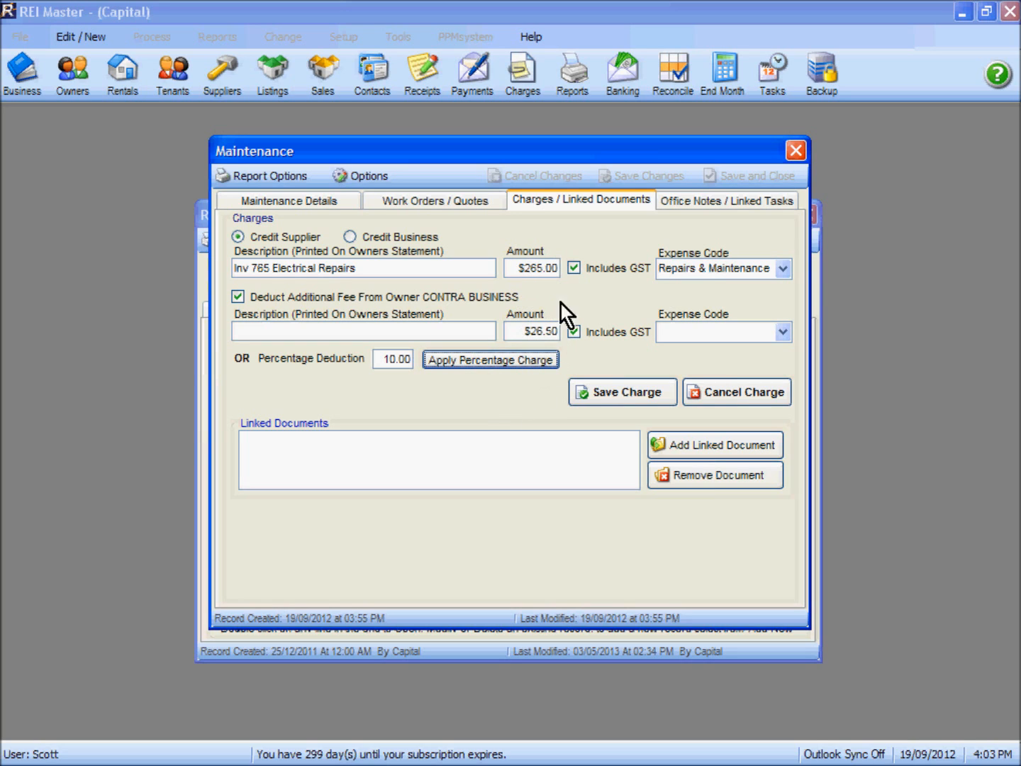
{"action": "left_click", "coordinate": [239, 296]}
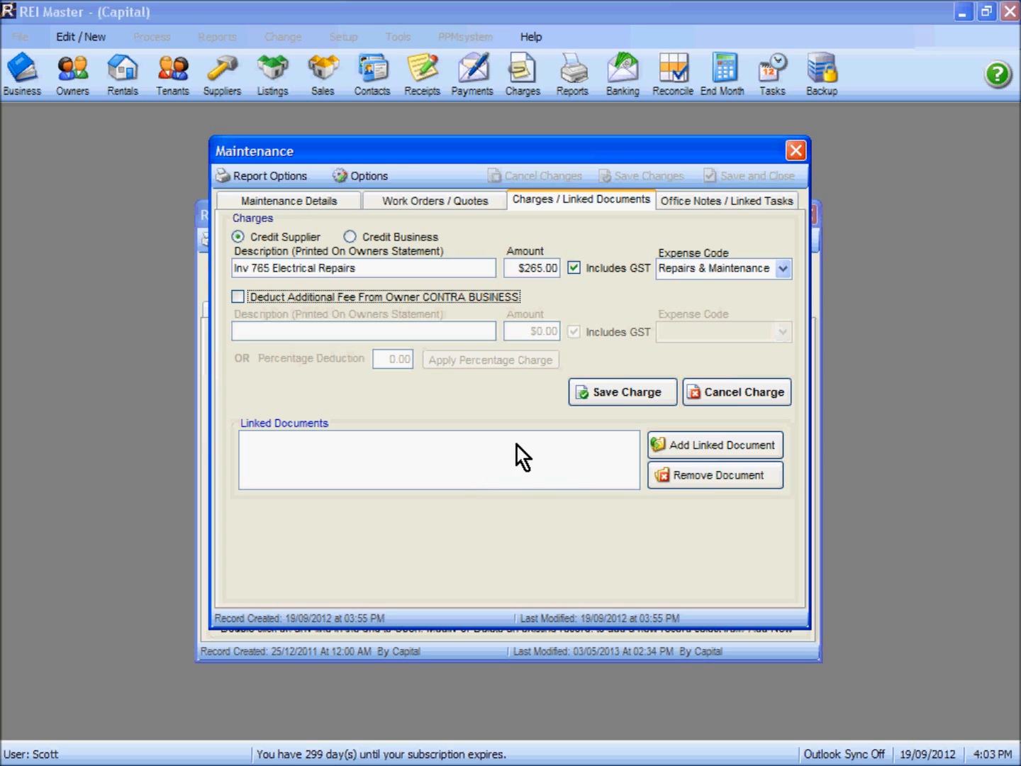
{"action": "left_click", "coordinate": [712, 445]}
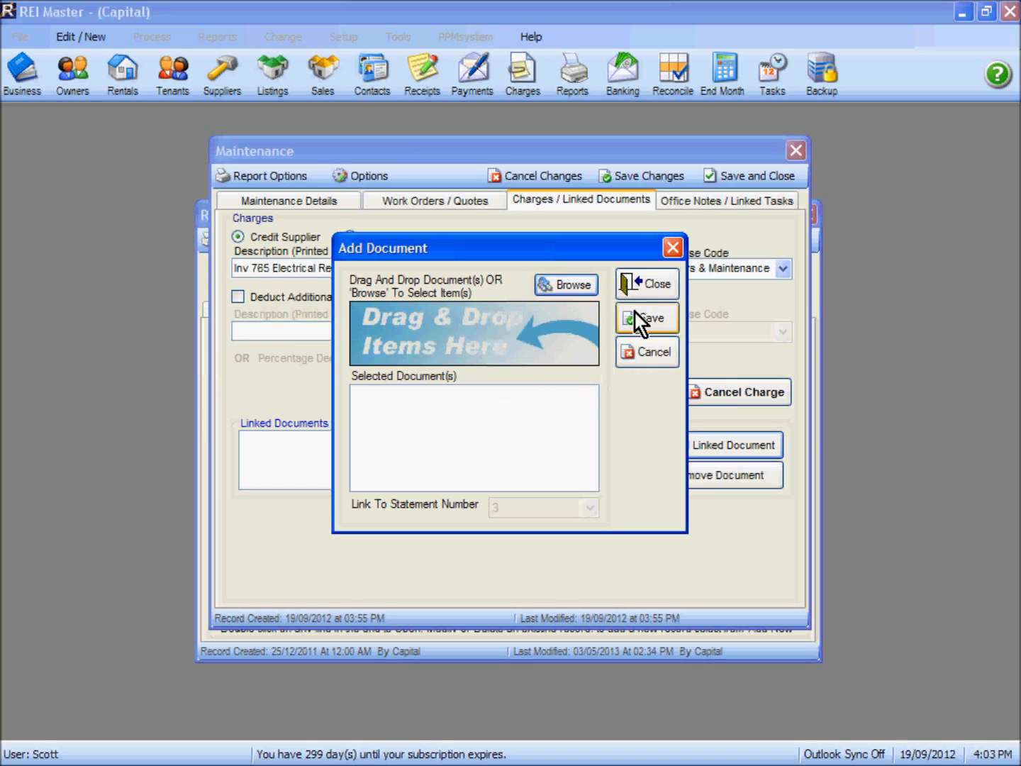
{"action": "left_click", "coordinate": [641, 284]}
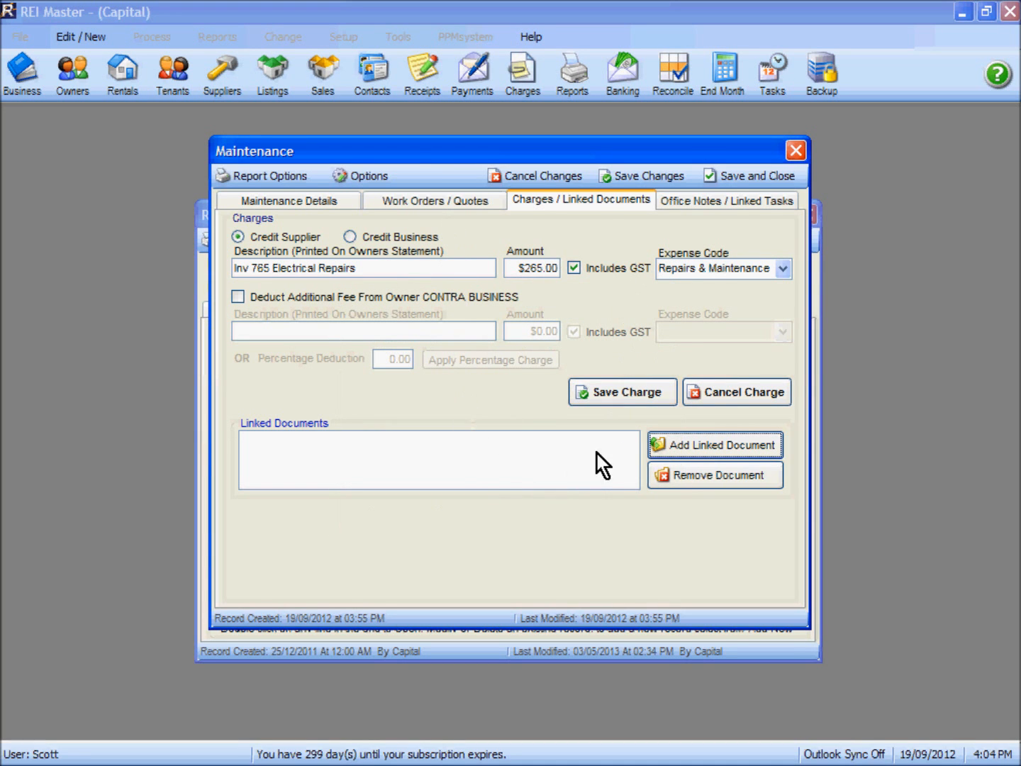
Save the charge as a pending transaction, and save and close the maintenance task with it and all linked tasks set to Complete.
{"action": "left_click", "coordinate": [619, 393]}
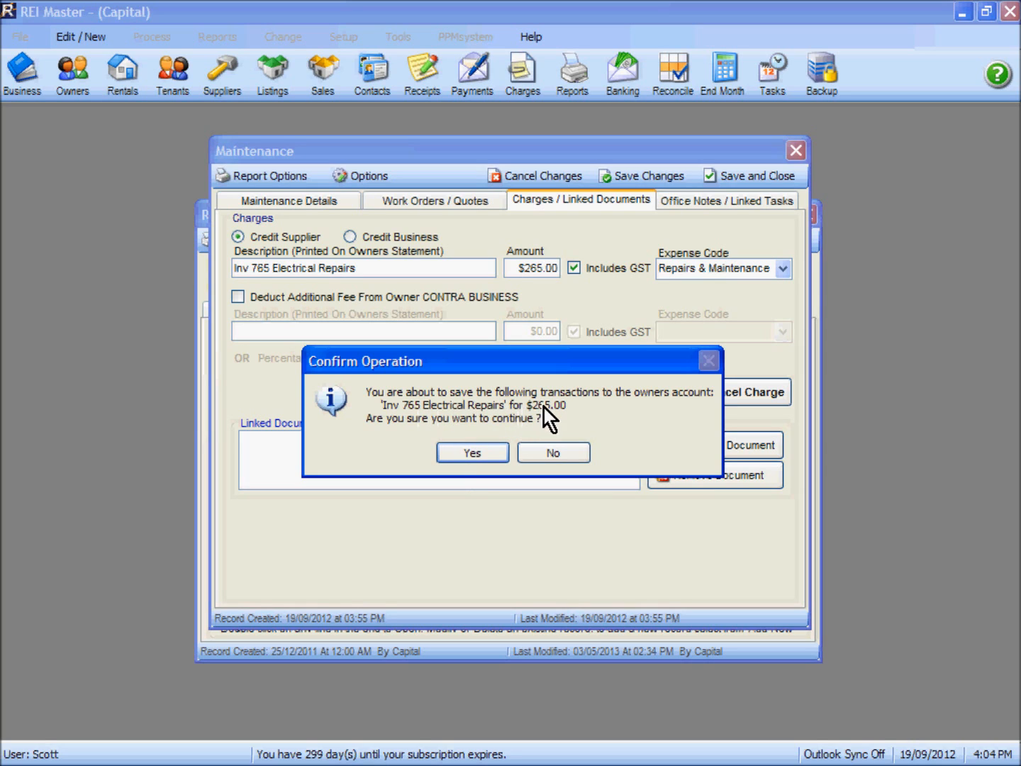
{"action": "left_click", "coordinate": [476, 456]}
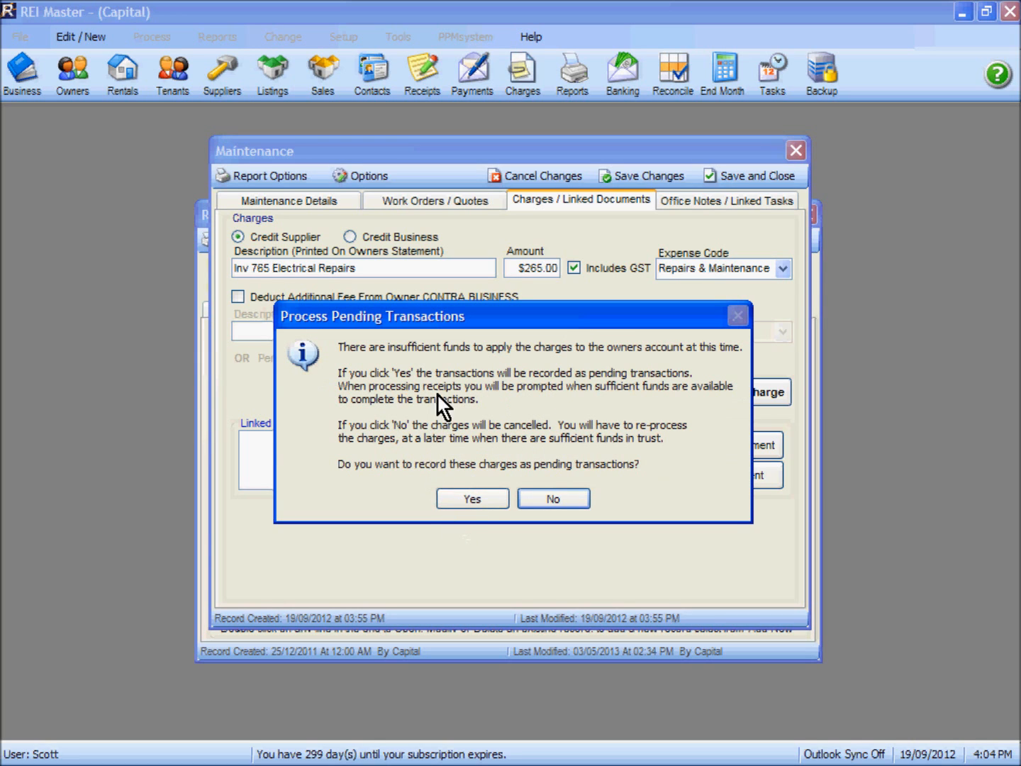
{"action": "left_click", "coordinate": [472, 499]}
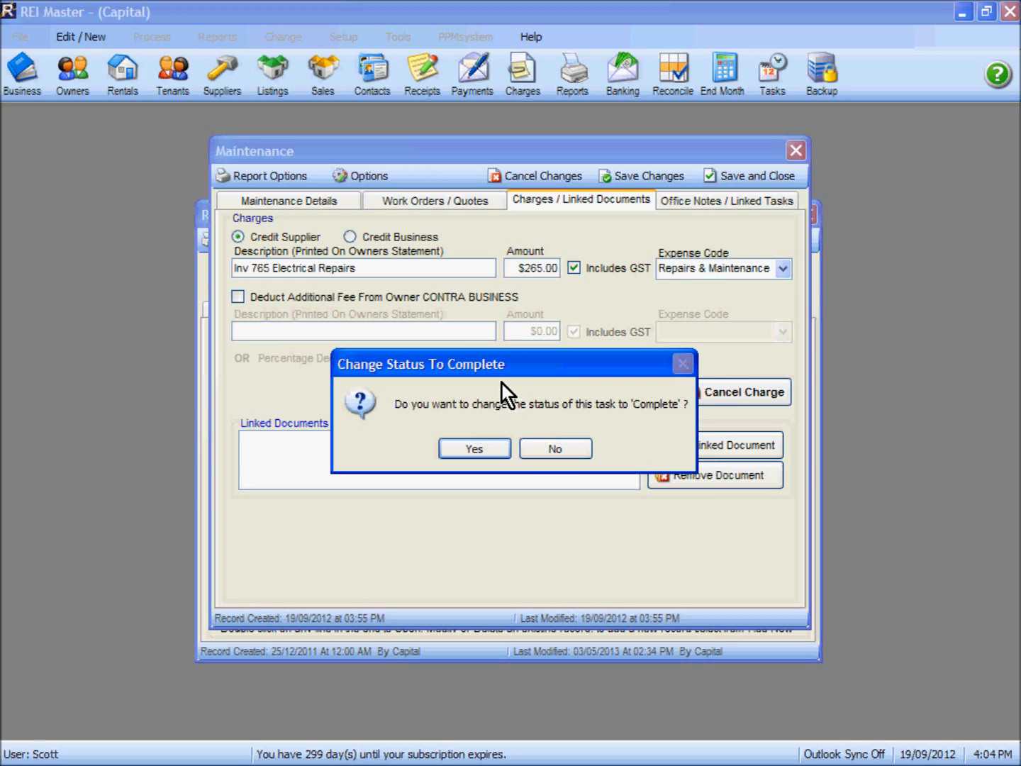
{"action": "left_click", "coordinate": [488, 451]}
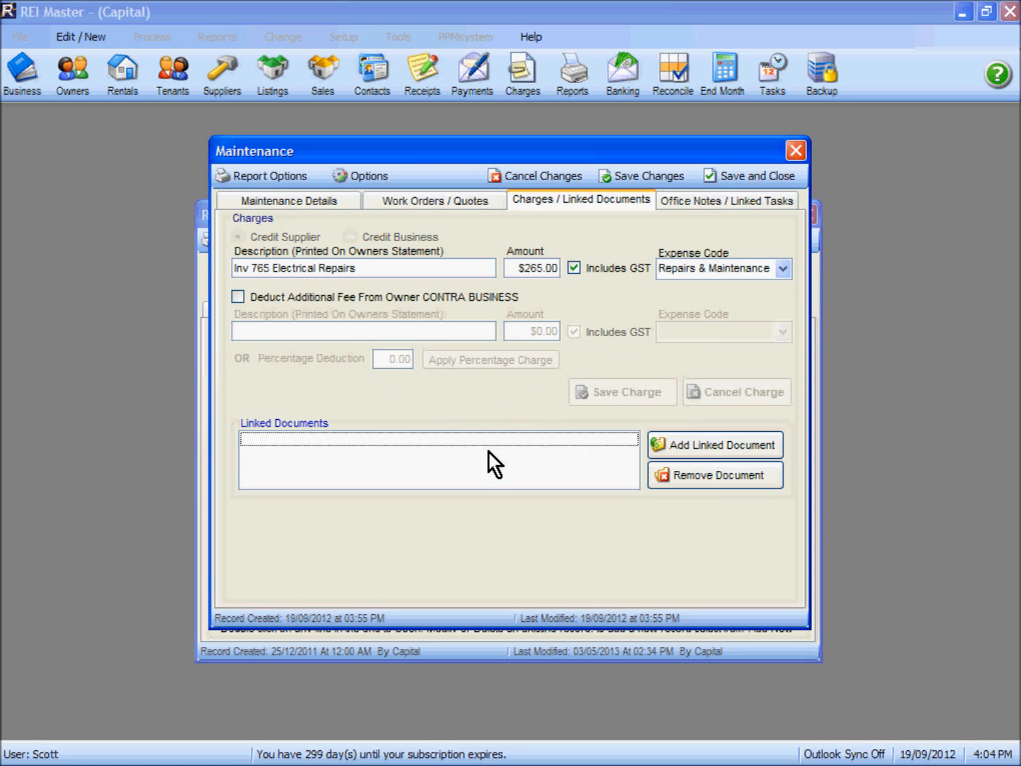
{"action": "left_click", "coordinate": [731, 176]}
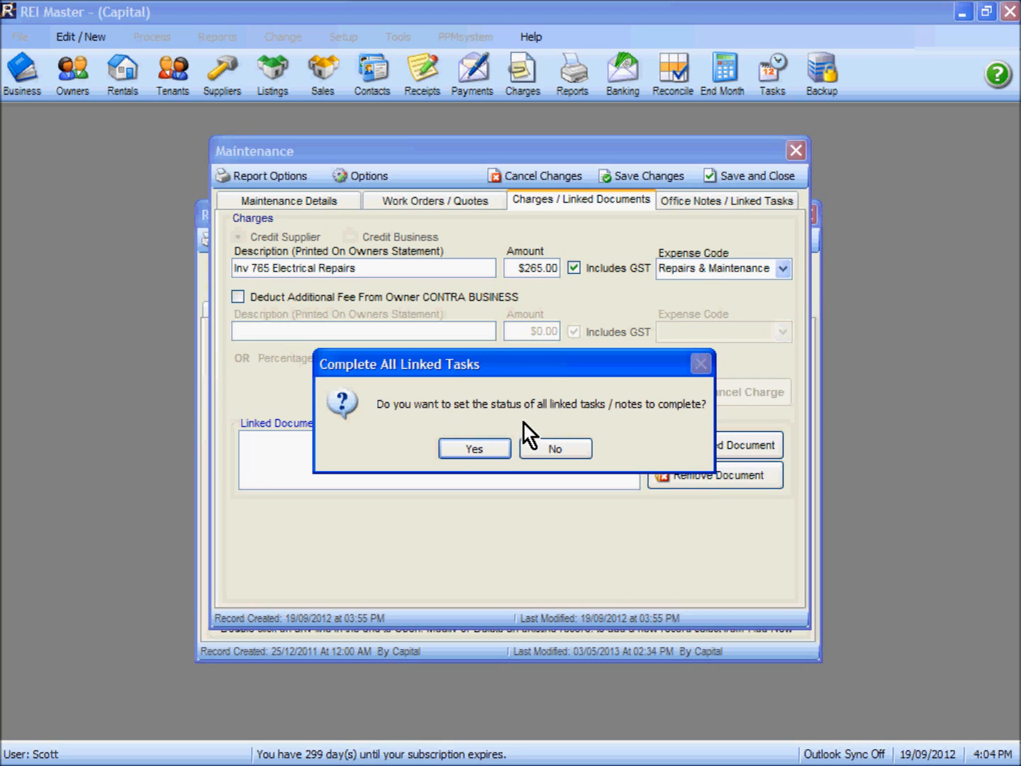
{"action": "left_click", "coordinate": [474, 448]}
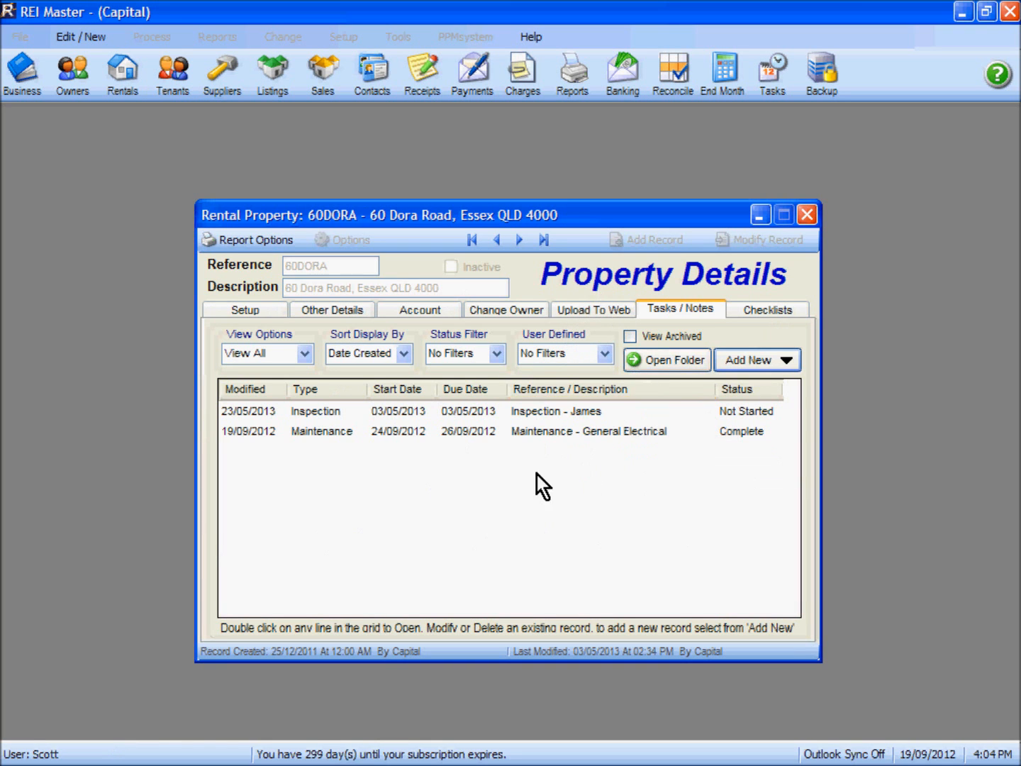
Reopen the Maintenance - General Electrical task, review its details, work order, quotes and charges, and close it.
{"action": "left_click", "coordinate": [403, 434]}
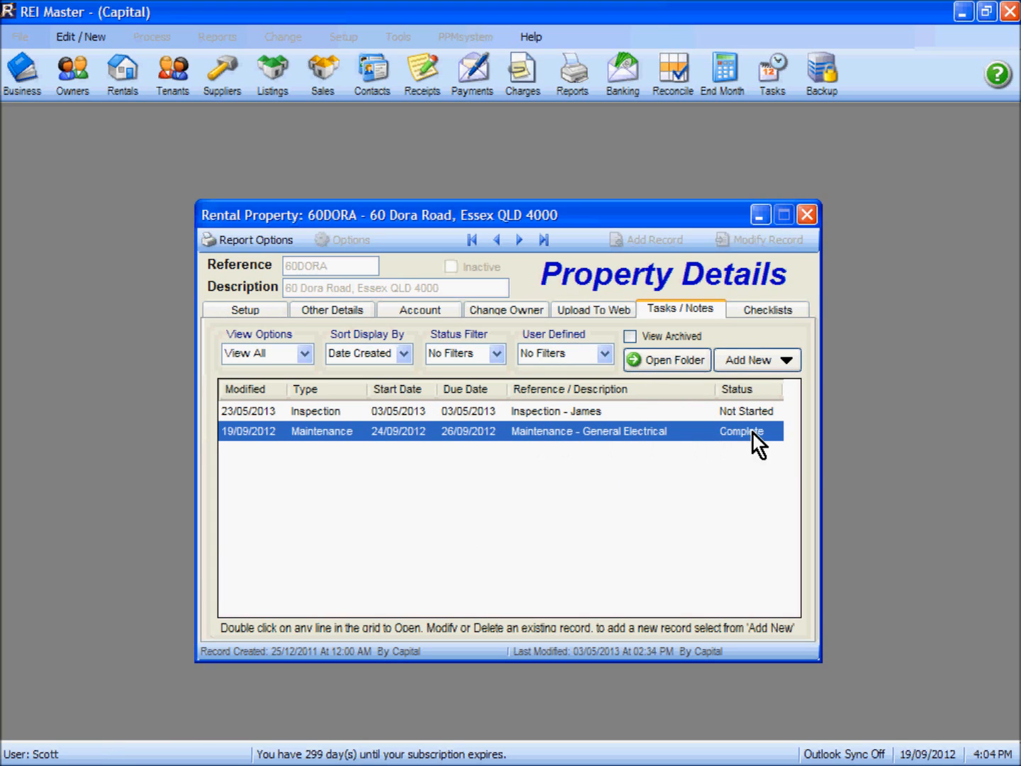
{"action": "double_click", "coordinate": [470, 436]}
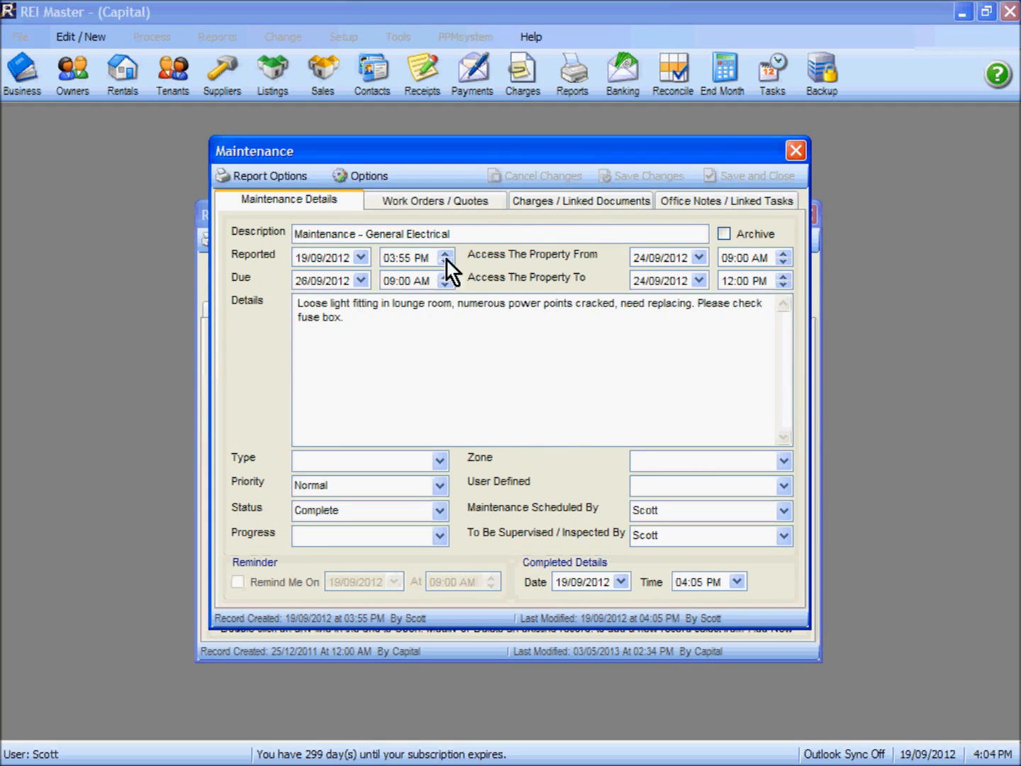
{"action": "left_click", "coordinate": [444, 200]}
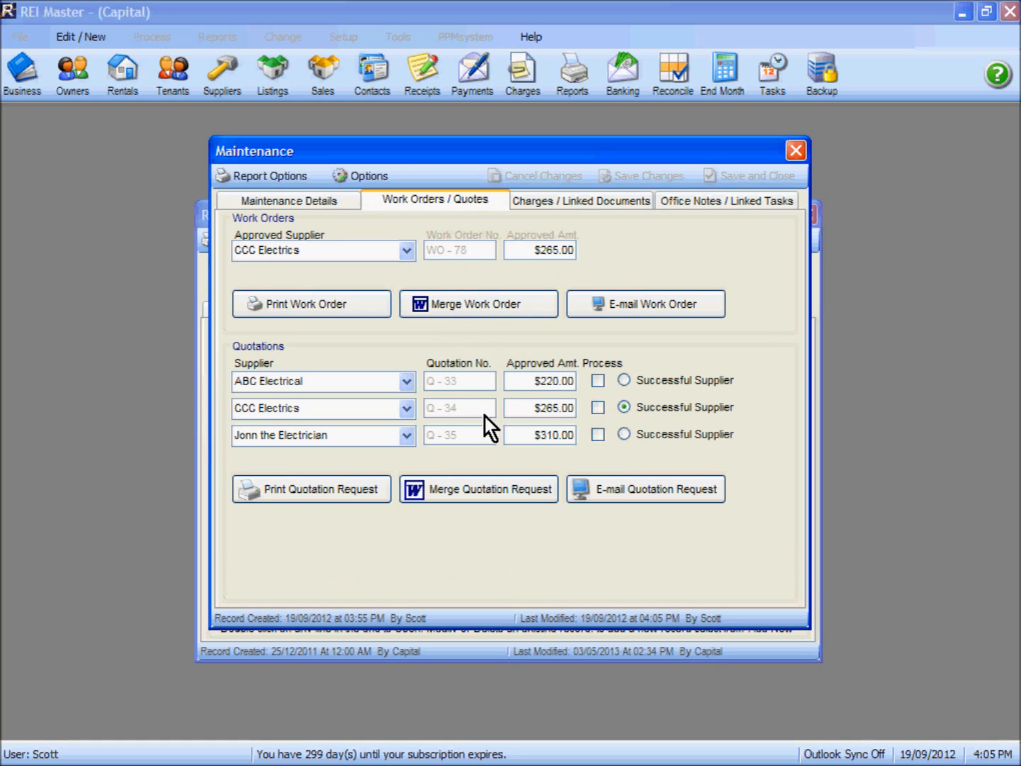
{"action": "left_click", "coordinate": [549, 207]}
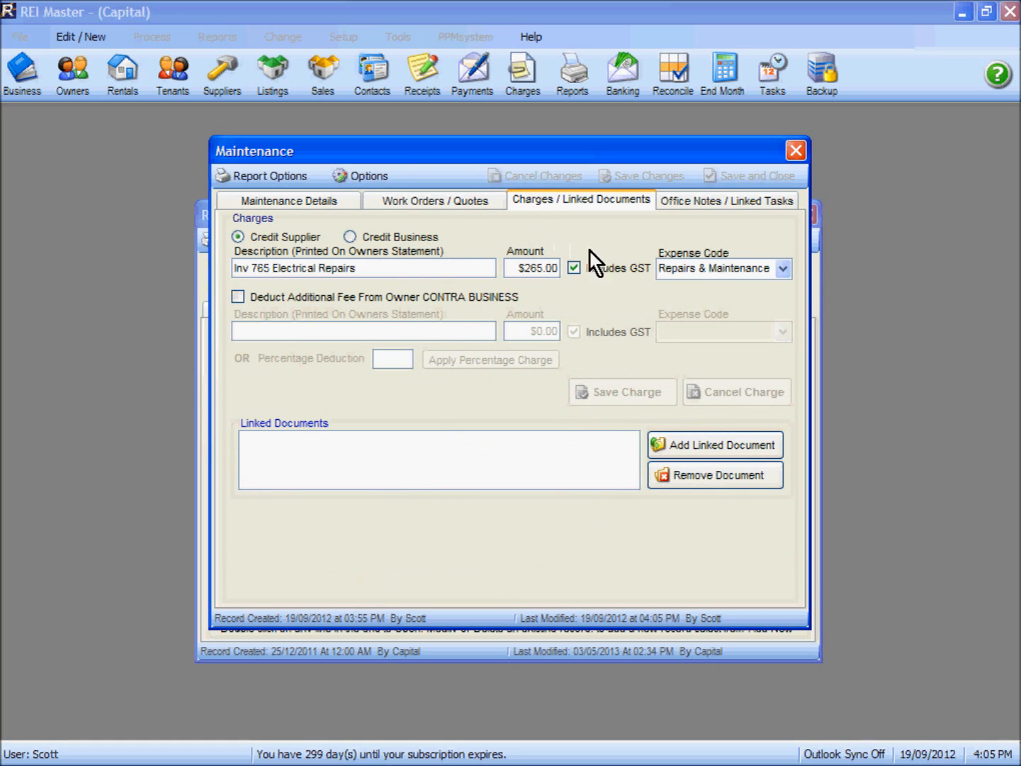
{"action": "left_click", "coordinate": [795, 151]}
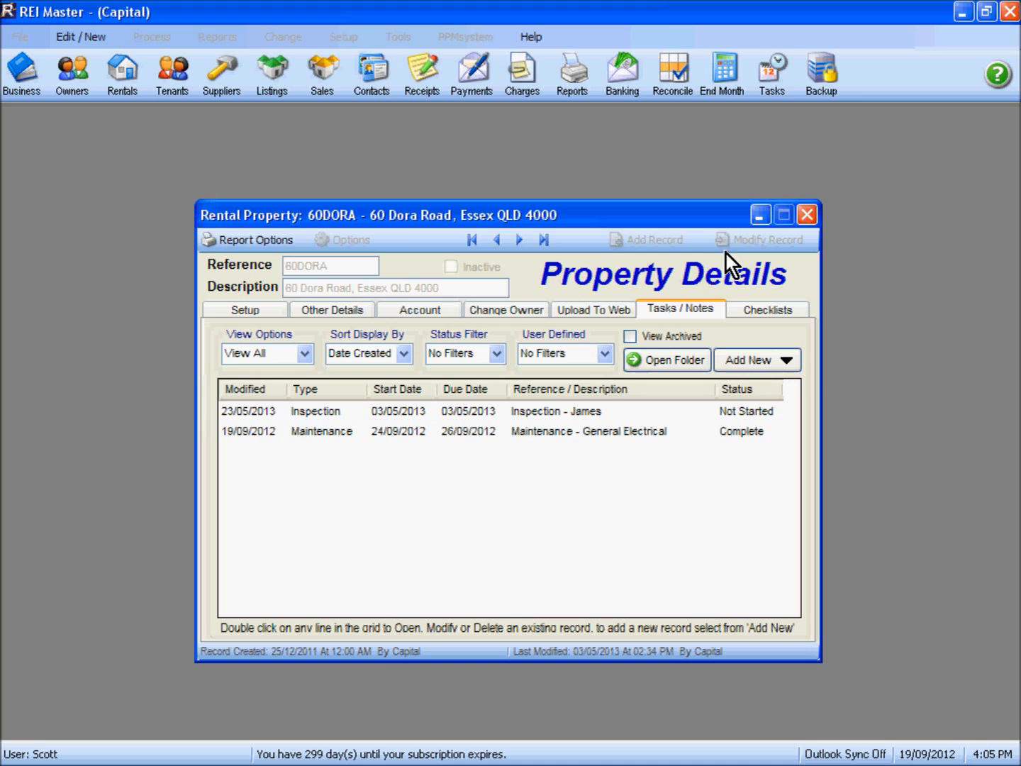